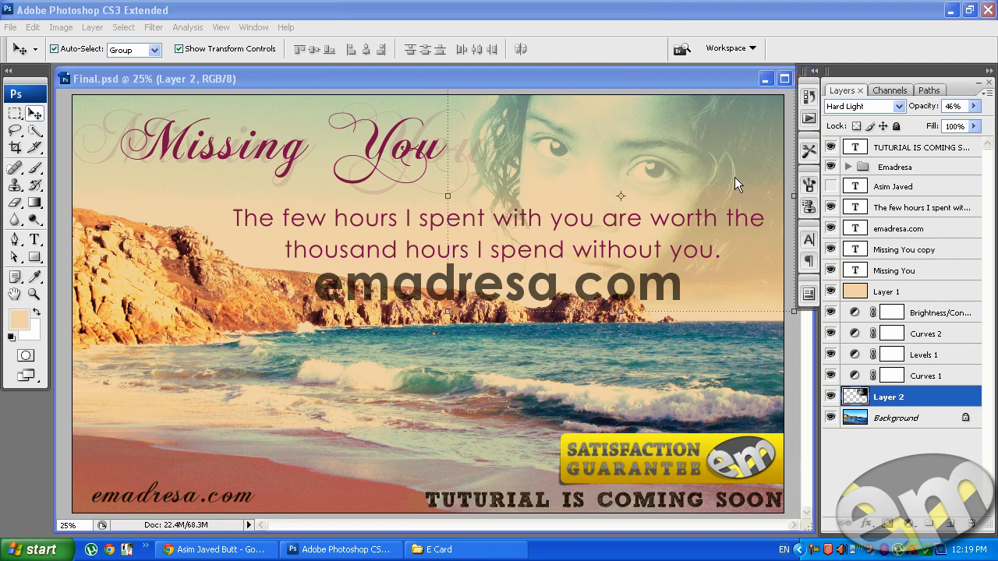
Hide the TUTURIAL IS COMING SOON text, the Emadresa group and the emadresa.com text layer in Final.psd
{"action": "left_click", "coordinate": [830, 147]}
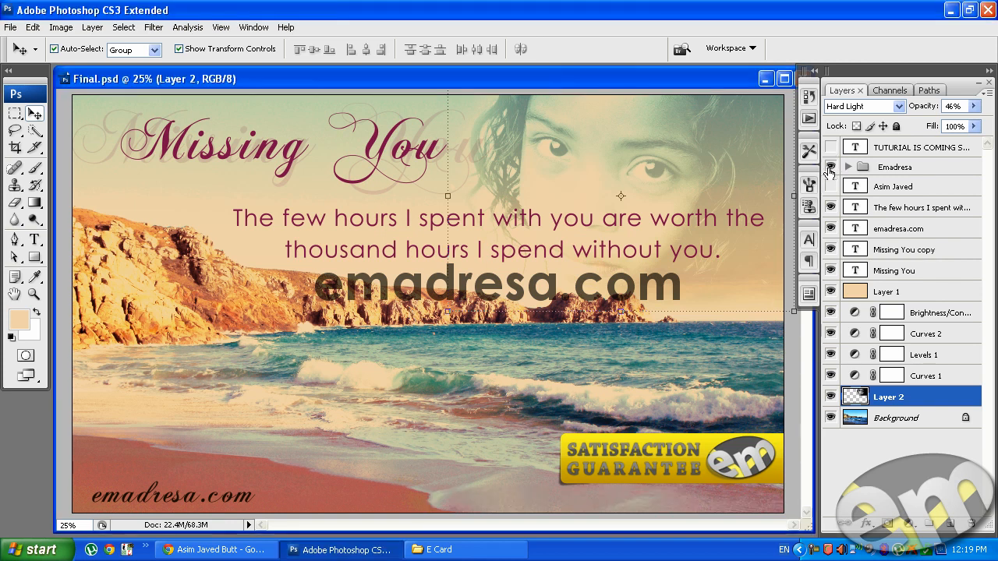
{"action": "left_click", "coordinate": [830, 166]}
{"action": "left_click", "coordinate": [796, 396]}
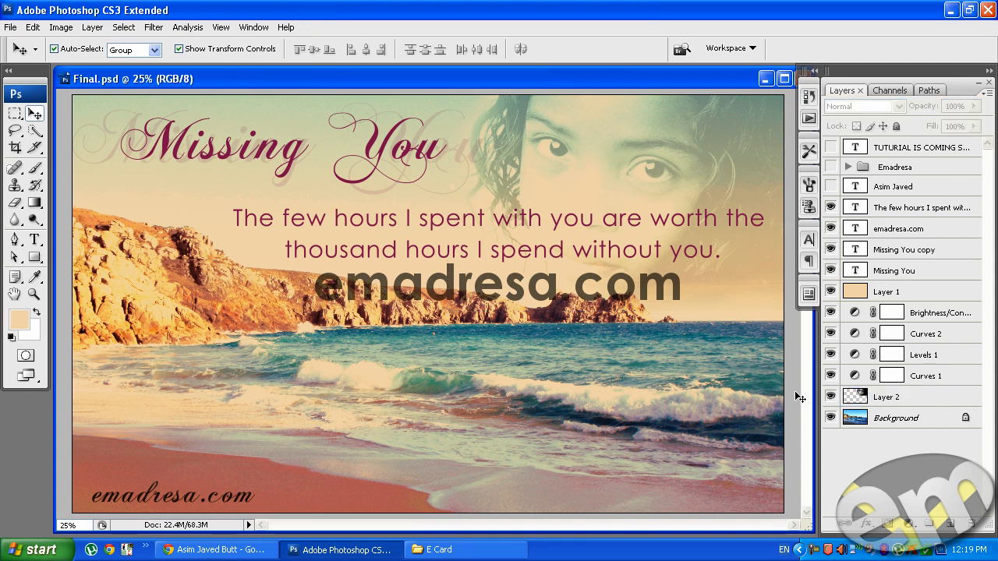
{"action": "left_click", "coordinate": [830, 230]}
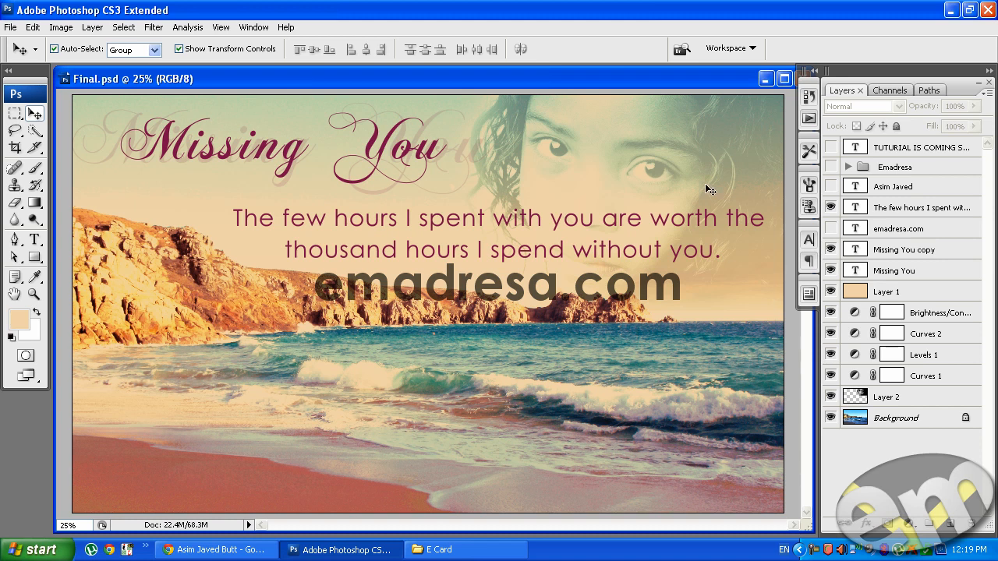
Close Final.psd without saving the changes
{"action": "left_click_drag", "start_coordinate": [700, 80], "coordinate": [627, 78]}
{"action": "left_click", "coordinate": [726, 77]}
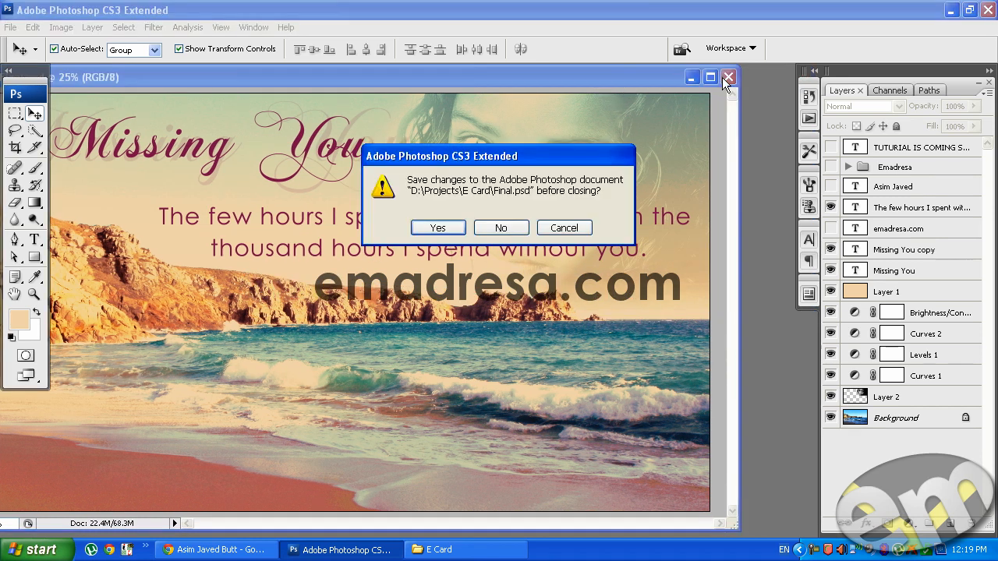
{"action": "left_click", "coordinate": [506, 225]}
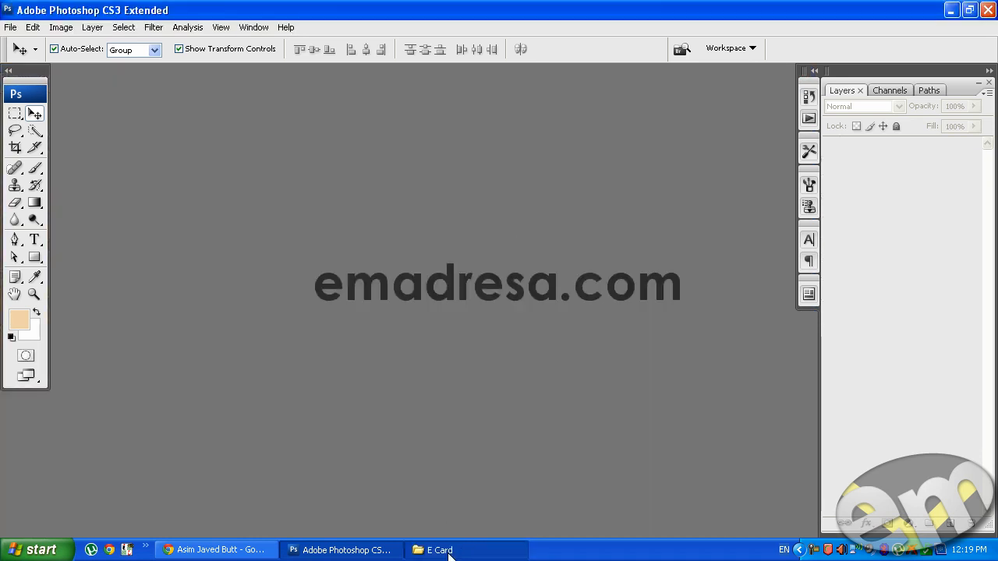
Switch to the E Card folder and preview the photo-sad-girl source picture and the finished Final and fb card images
{"action": "left_click", "coordinate": [448, 549]}
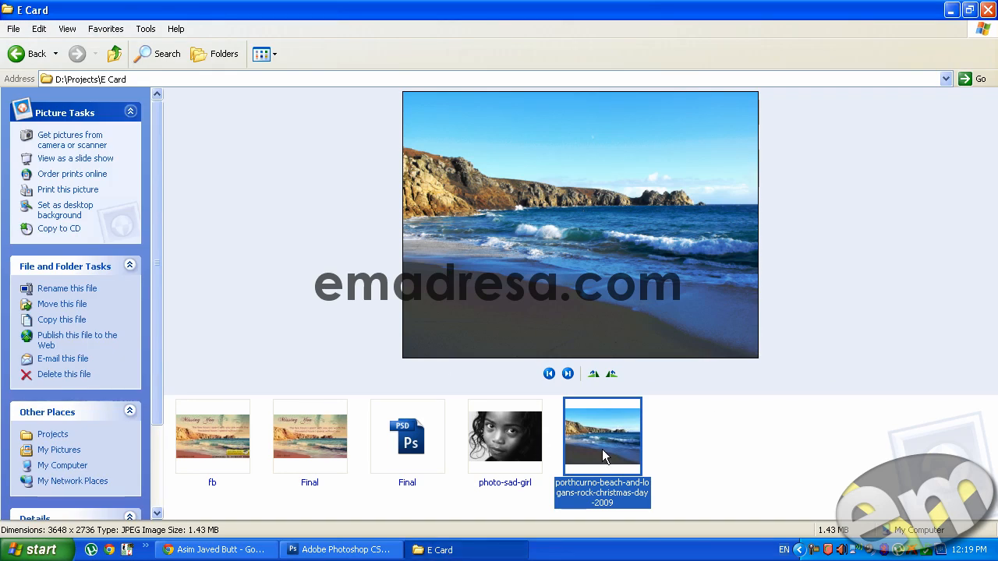
{"action": "left_click", "coordinate": [505, 449]}
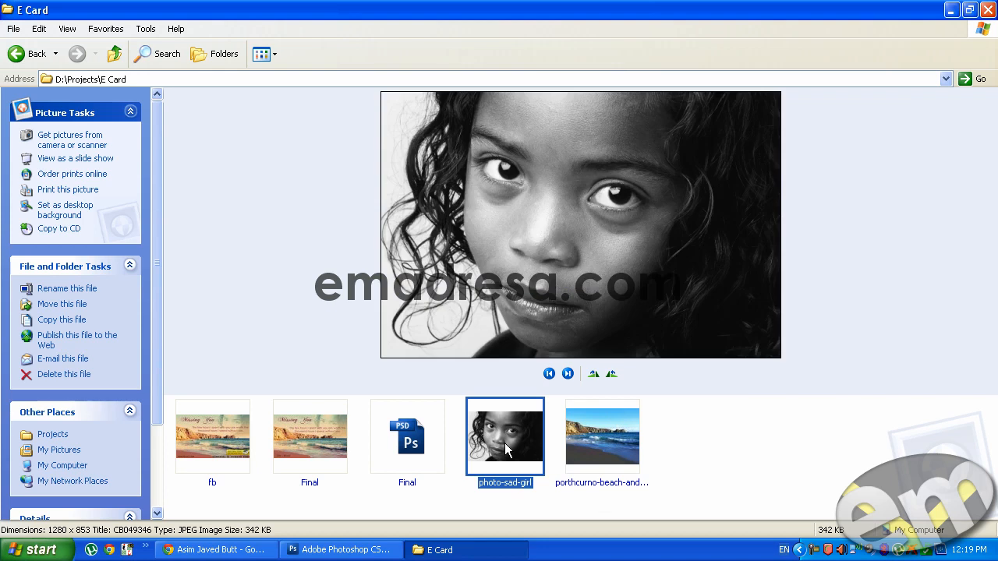
{"action": "left_click", "coordinate": [344, 445]}
{"action": "left_click", "coordinate": [234, 444]}
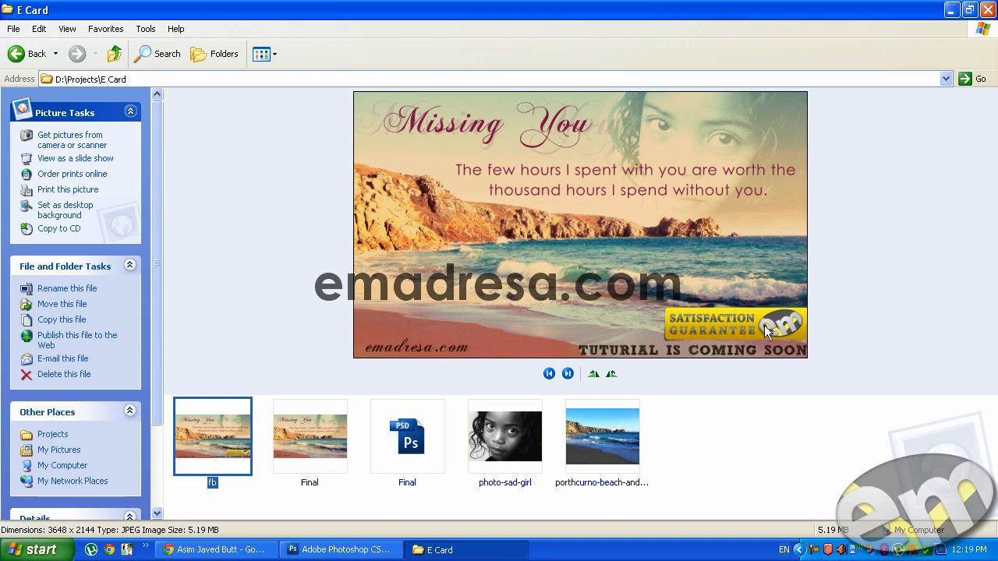
Open the porthcurno-beach-and-logans-rock-christmas-day-2009 photo from the E Card folder in Photoshop and view it at 33.33% in an enlarged window
{"action": "left_click", "coordinate": [609, 453]}
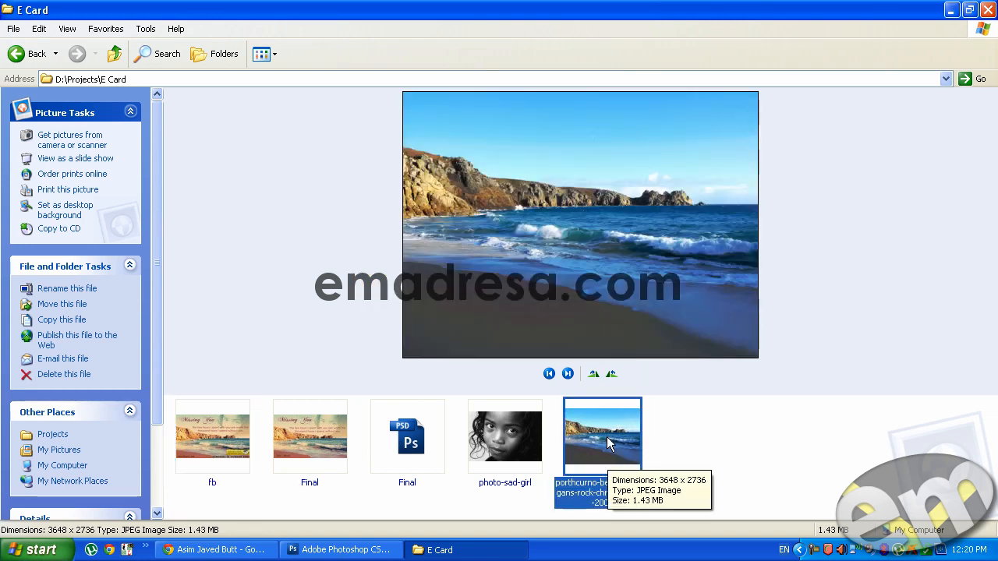
{"action": "left_click_drag", "start_coordinate": [607, 433], "coordinate": [398, 310]}
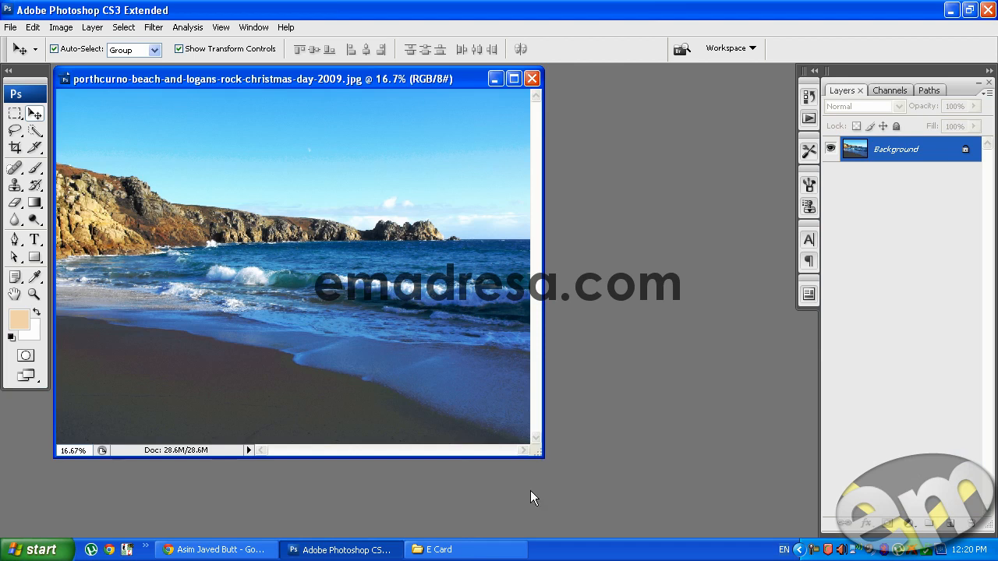
{"action": "left_click_drag", "start_coordinate": [540, 452], "coordinate": [807, 524]}
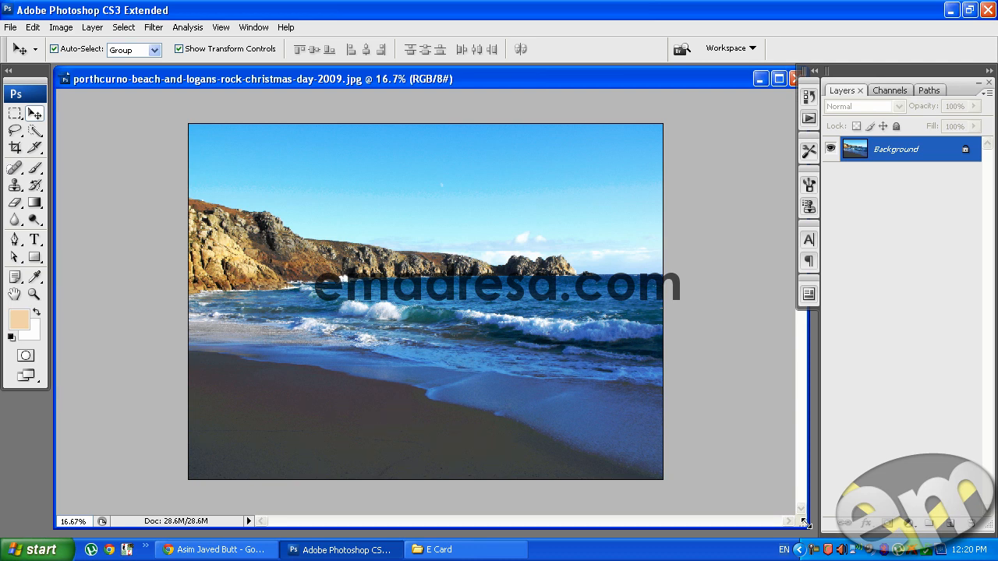
{"action": "left_click", "coordinate": [33, 293]}
{"action": "left_click", "coordinate": [313, 51]}
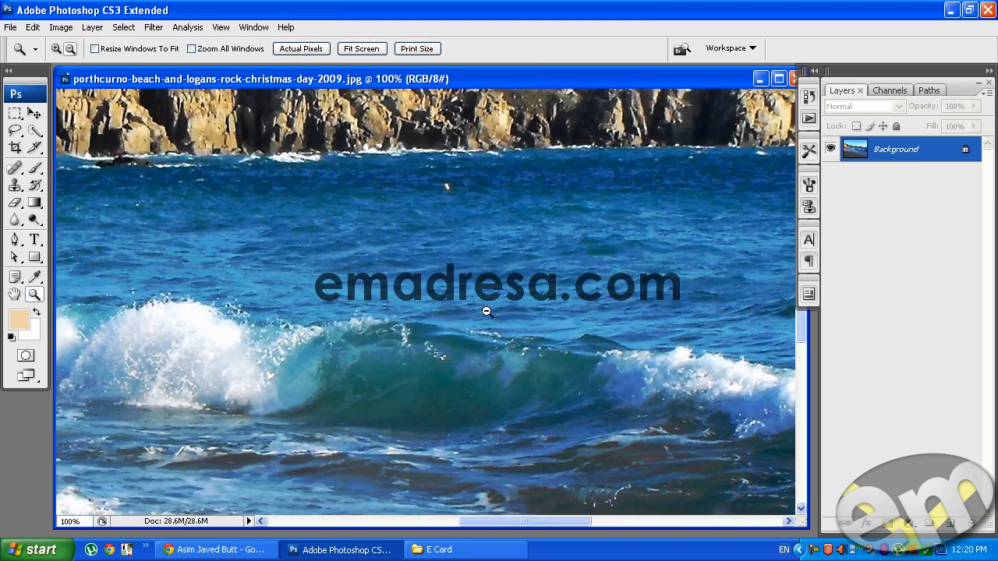
{"action": "left_click", "coordinate": [542, 319], "text": "alt"}
{"action": "left_click", "coordinate": [533, 319], "text": "alt"}
{"action": "left_click", "coordinate": [525, 318], "text": "alt"}
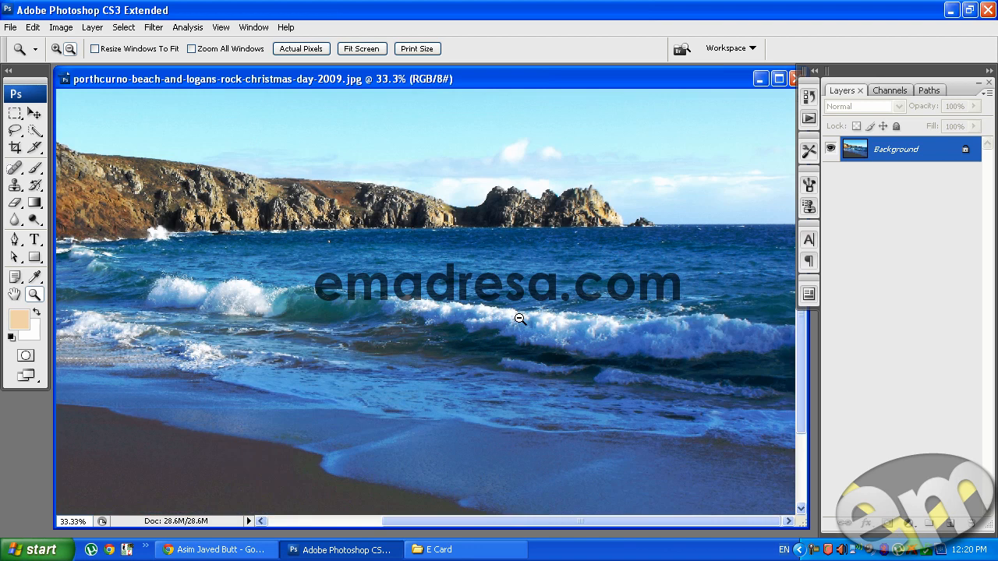
{"action": "scroll", "coordinate": [500, 365], "scroll_direction": "up", "scroll_amount": 4}
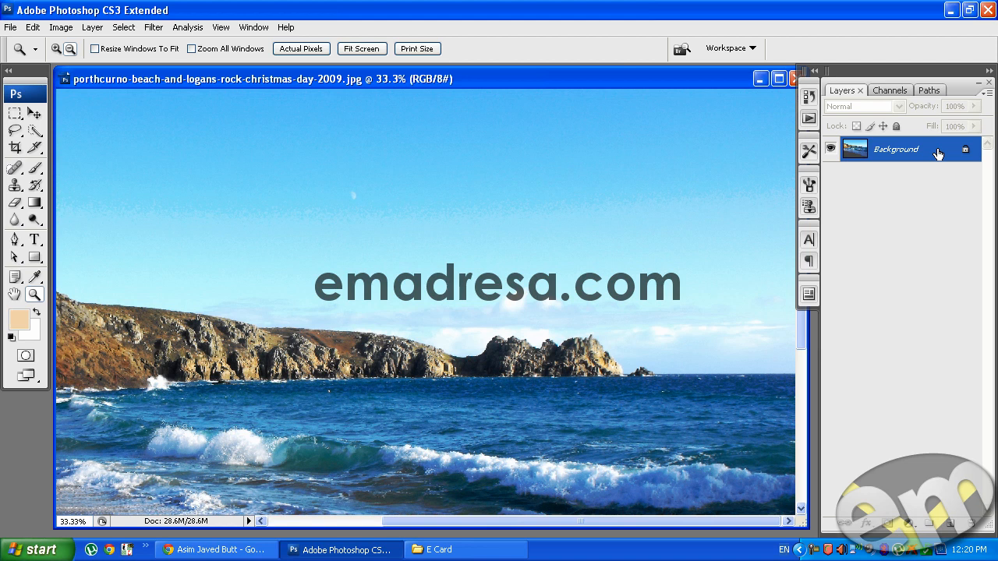
Create a new action set named emadresa
{"action": "left_click", "coordinate": [810, 121]}
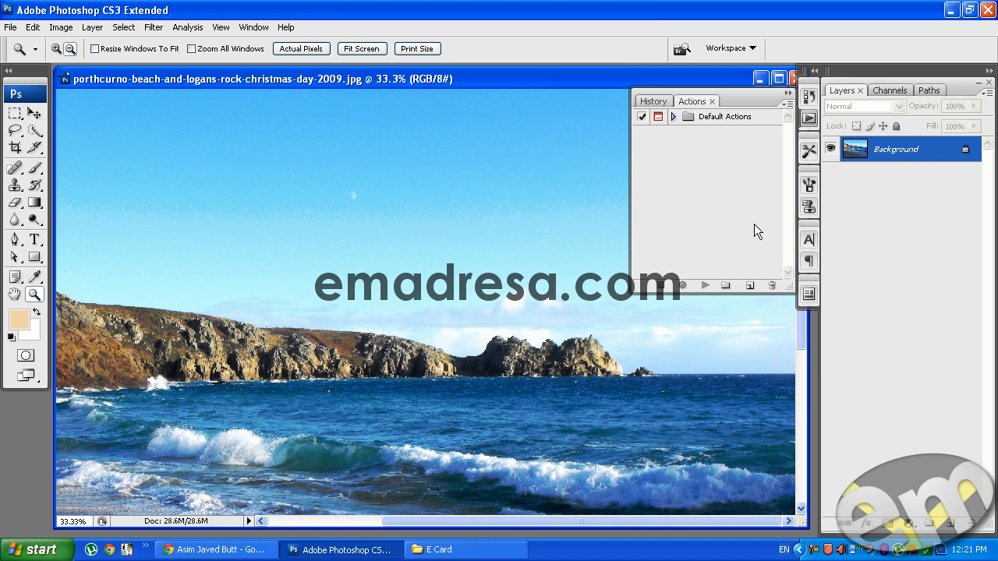
{"action": "left_click", "coordinate": [727, 287]}
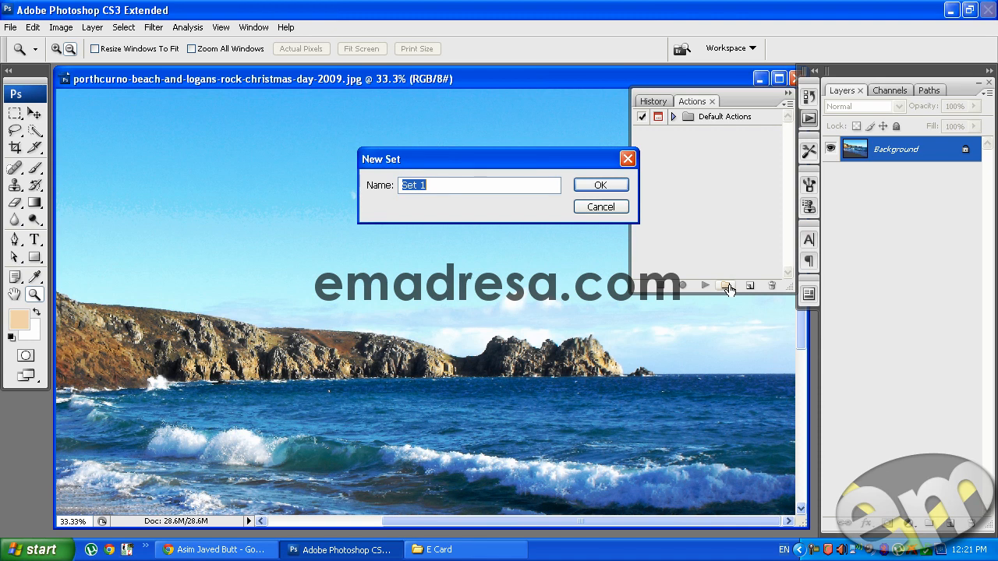
{"action": "type", "text": "emadresa"}
{"action": "key", "text": "Return"}
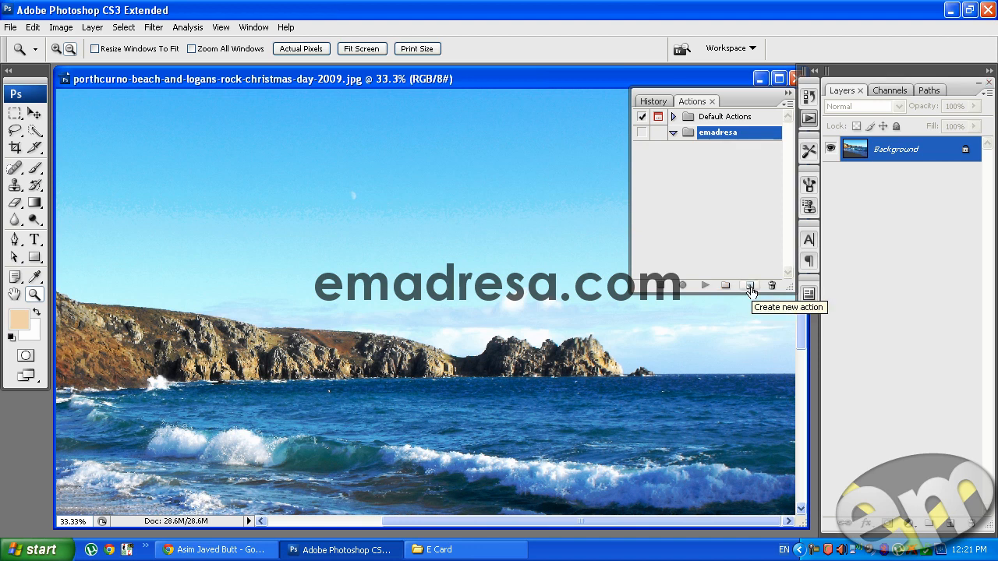
Create an action named Pic effect 1 in the emadresa set and start recording it
{"action": "left_click", "coordinate": [750, 287]}
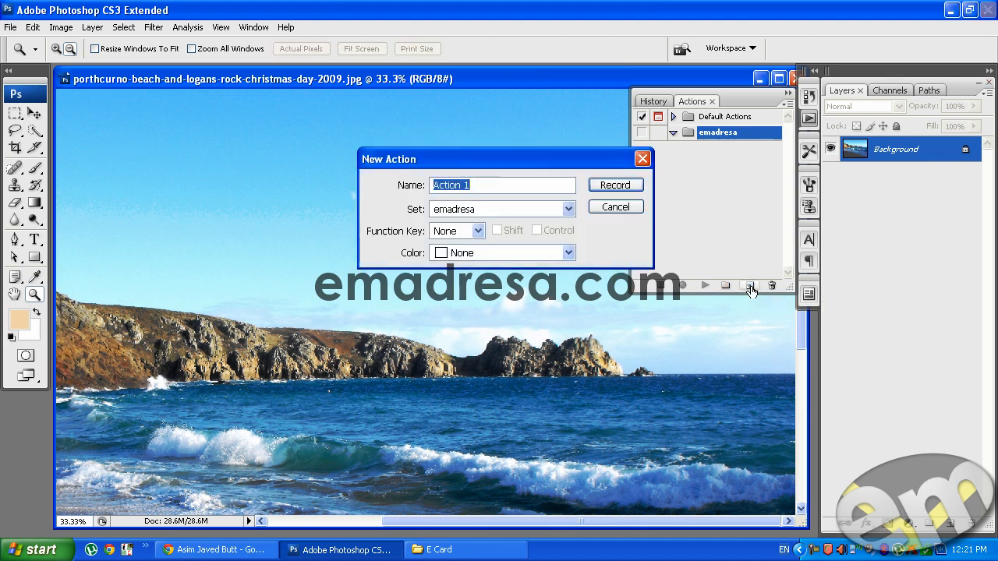
{"action": "type", "text": "Pic effect 1"}
{"action": "left_click", "coordinate": [615, 186]}
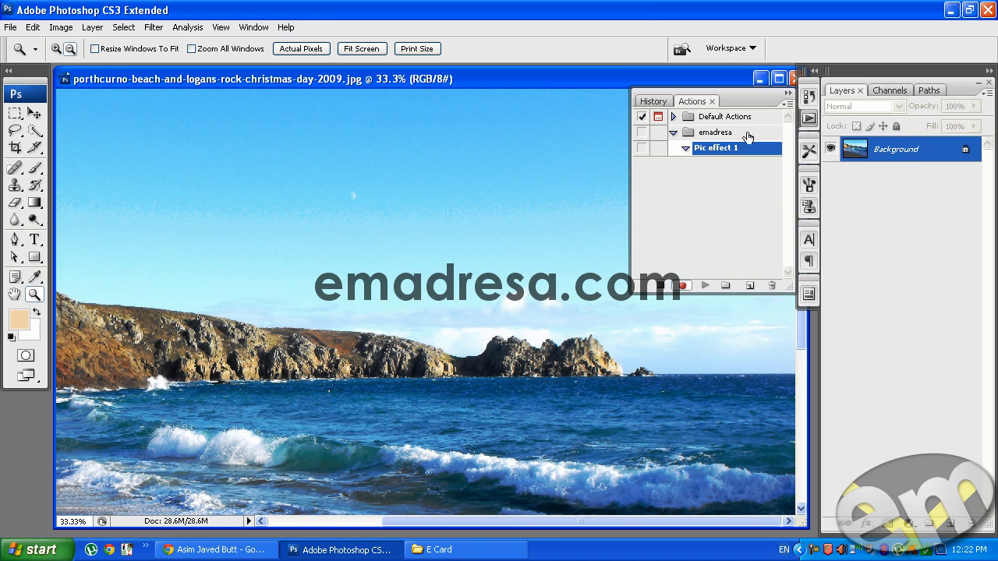
{"action": "left_click", "coordinate": [788, 92]}
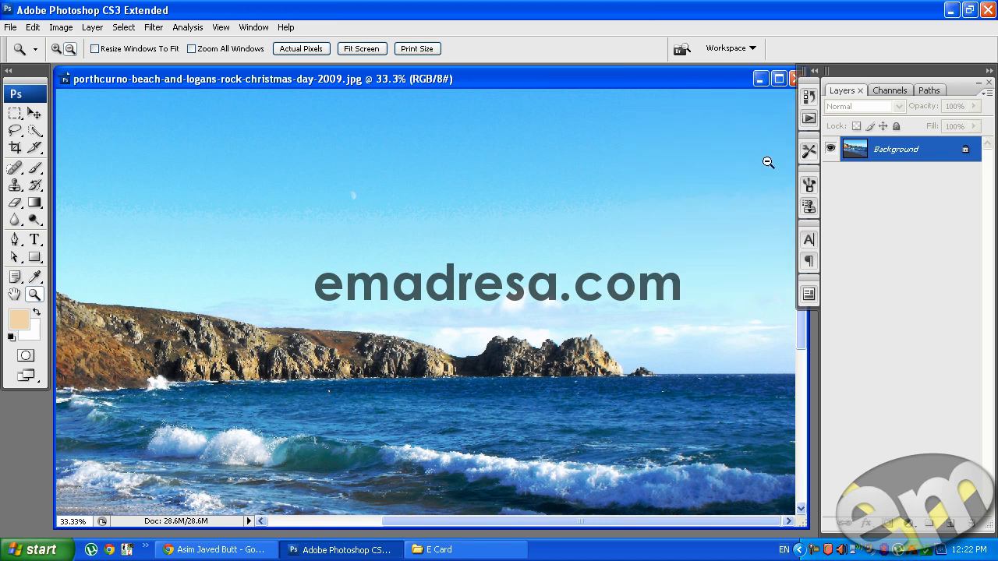
{"action": "key", "text": "alt"}
{"action": "key", "text": "alt"}
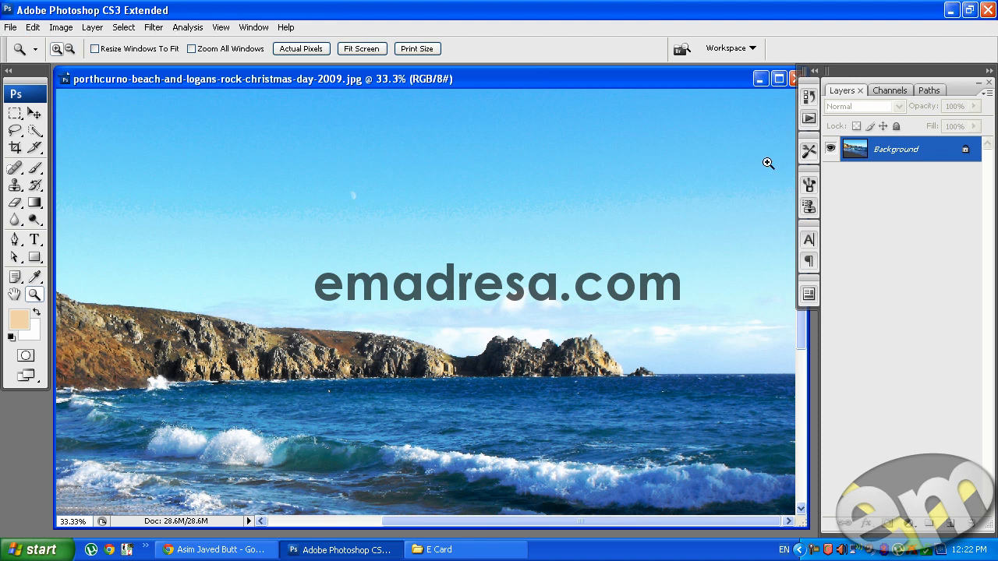
Add a Curves adjustment layer above the Background with the default name, Normal mode and 100% opacity
{"action": "left_click", "coordinate": [908, 524]}
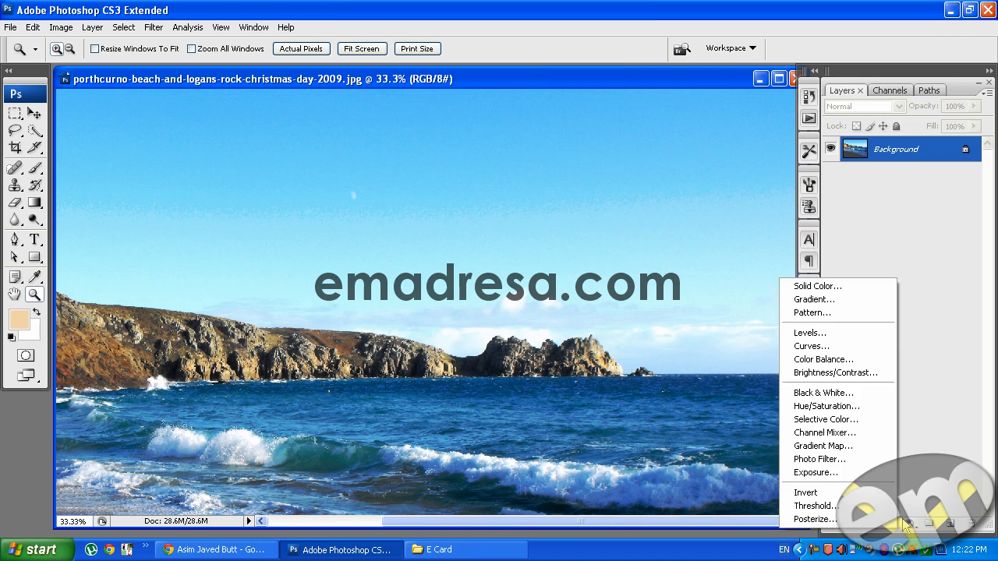
{"action": "left_click", "coordinate": [797, 348]}
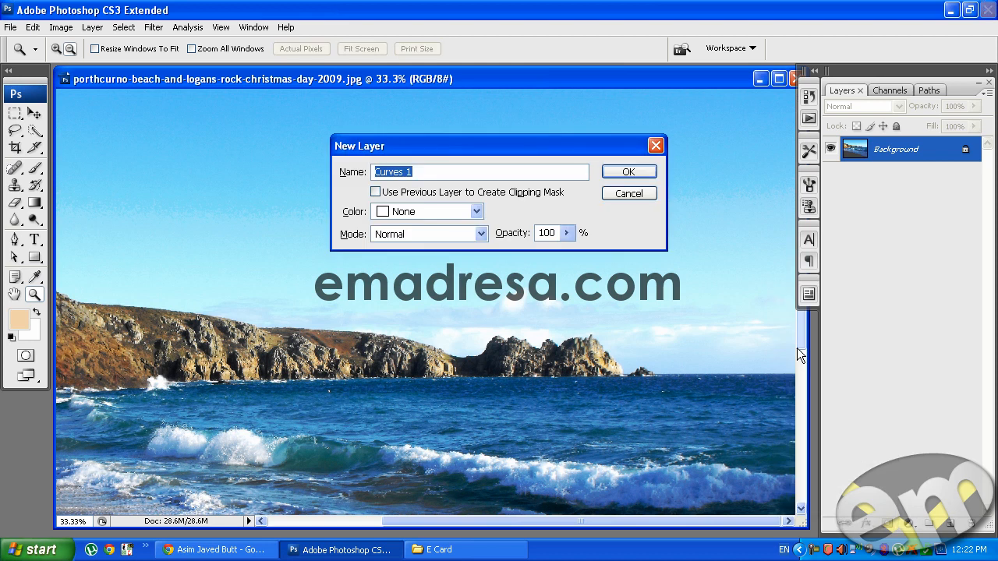
{"action": "left_click", "coordinate": [629, 171]}
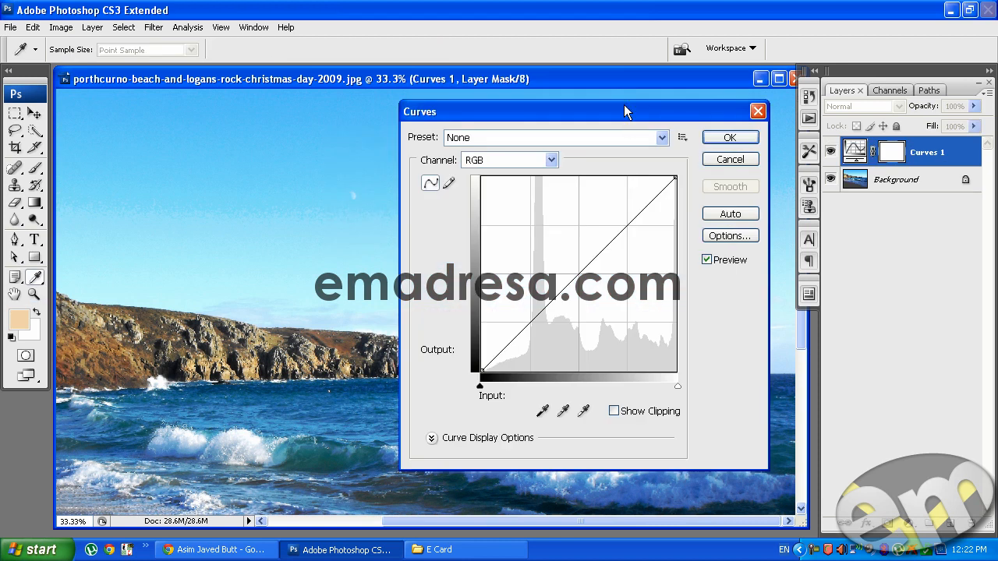
{"action": "left_click_drag", "start_coordinate": [623, 108], "coordinate": [480, 109]}
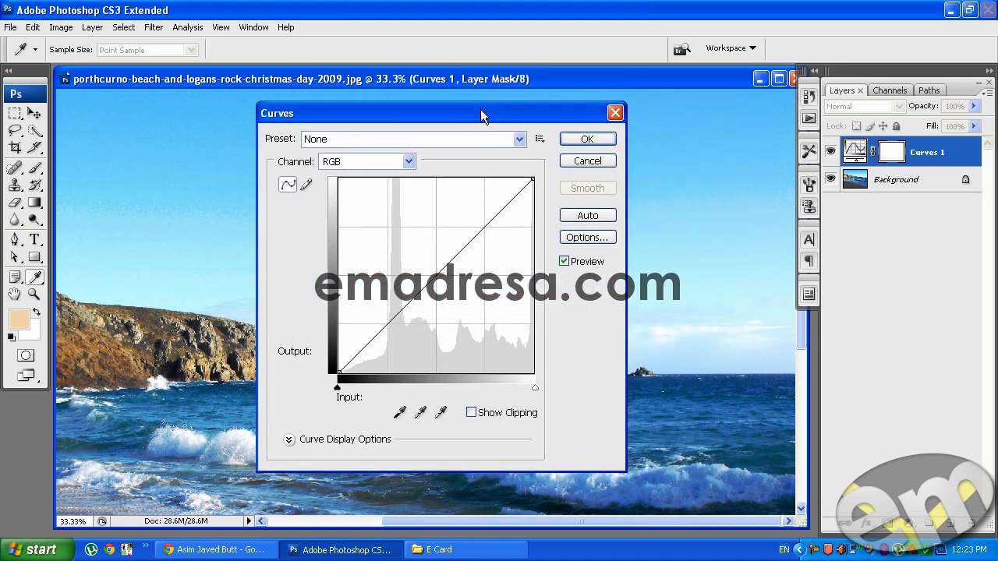
{"action": "left_click", "coordinate": [809, 119]}
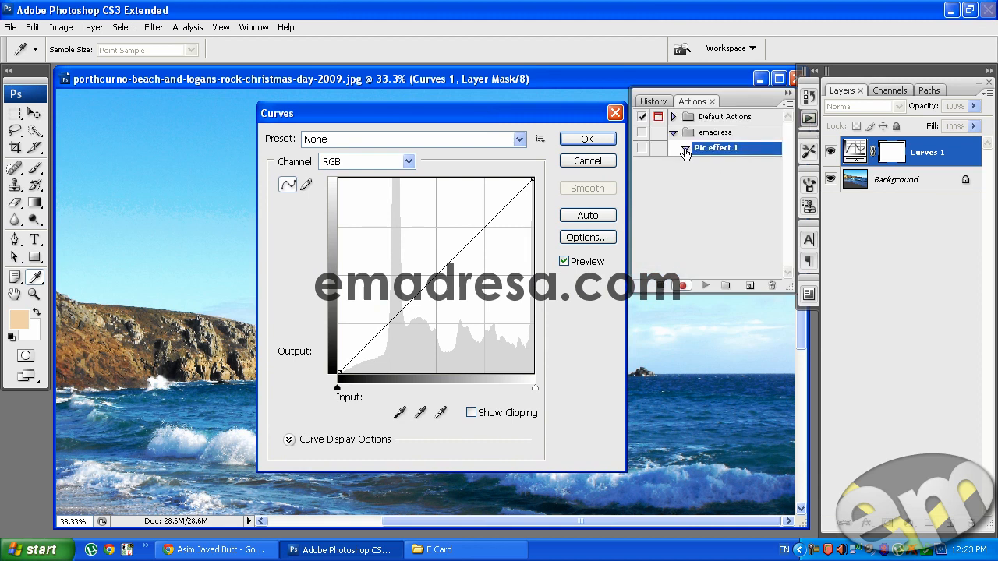
{"action": "left_click", "coordinate": [788, 94]}
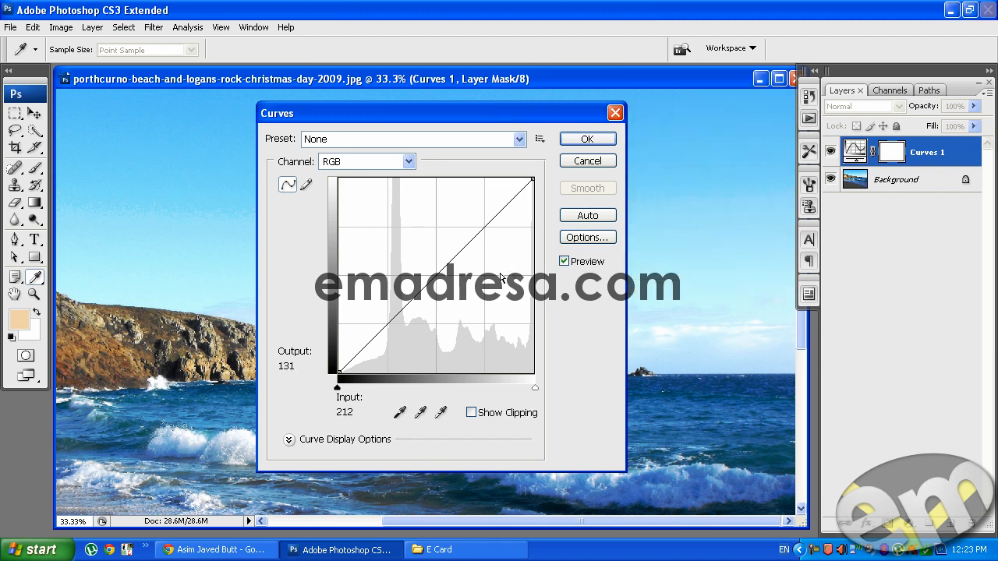
Pull the Green channel curve down with a point at input 89, output 35
{"action": "left_click", "coordinate": [407, 161]}
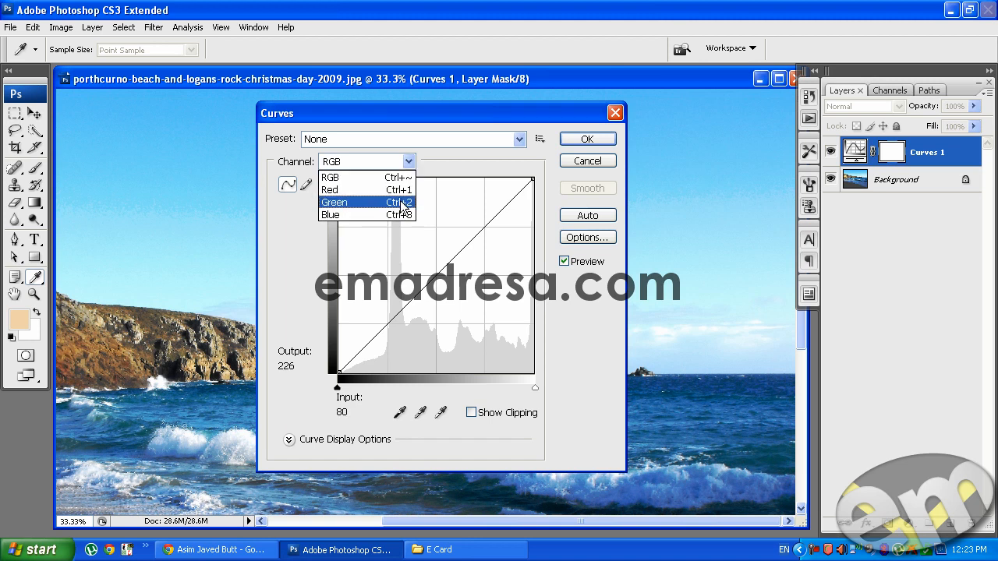
{"action": "left_click", "coordinate": [401, 205]}
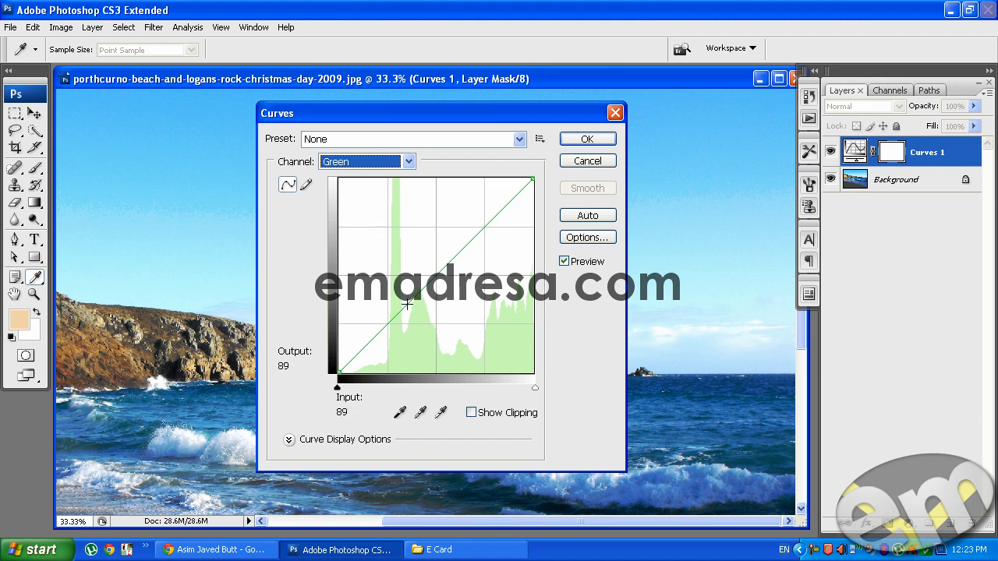
{"action": "left_click_drag", "start_coordinate": [407, 304], "coordinate": [407, 345]}
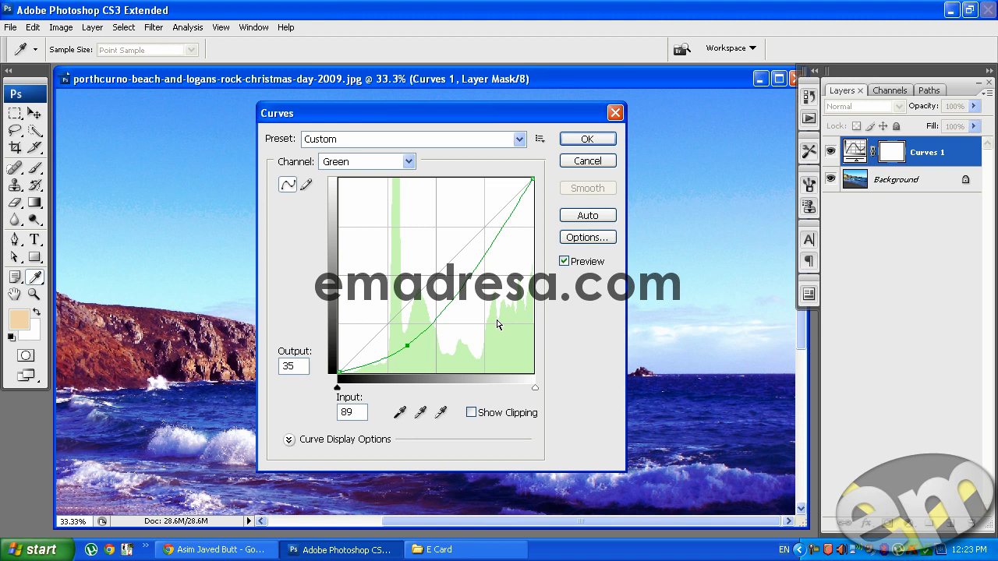
Lower the white end of the Blue channel curve to output 124 at input 255 and apply the Curves adjustment
{"action": "left_click", "coordinate": [408, 161]}
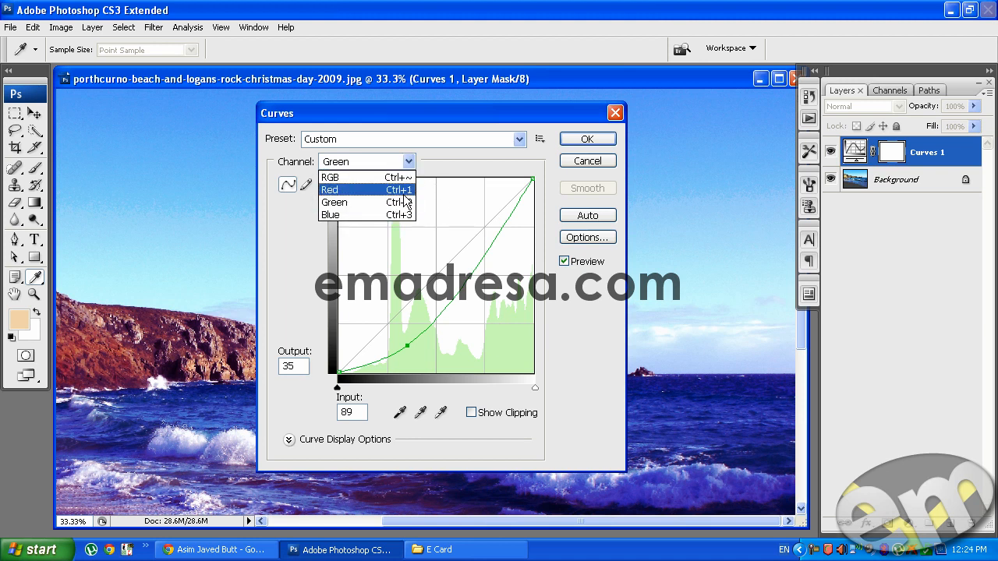
{"action": "left_click", "coordinate": [404, 215]}
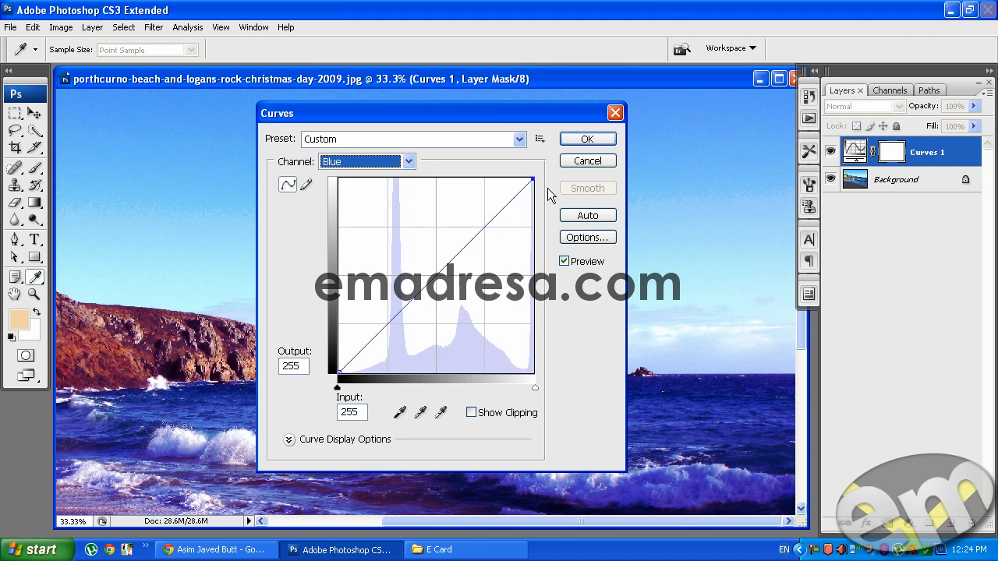
{"action": "left_click_drag", "start_coordinate": [533, 178], "coordinate": [534, 280]}
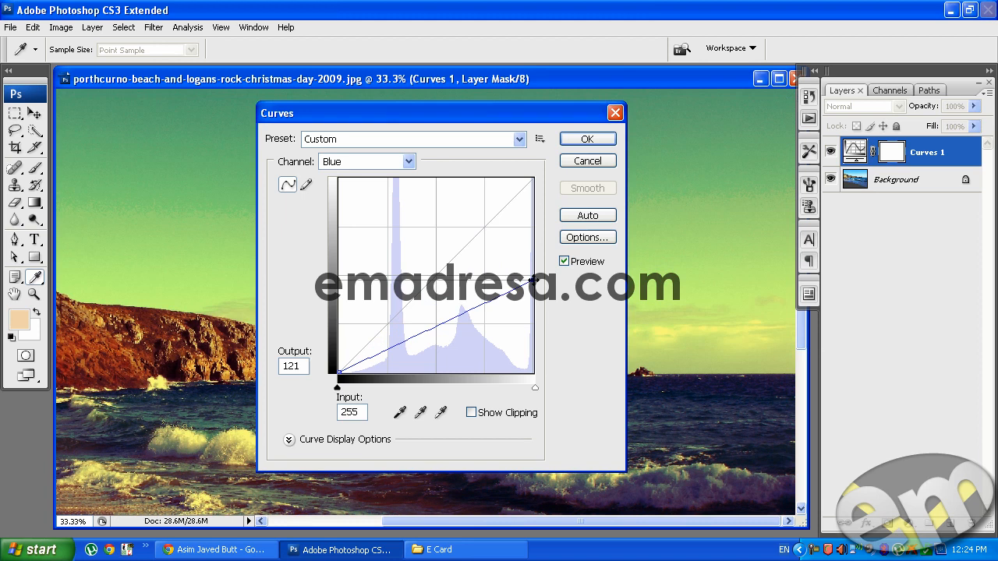
{"action": "left_click_drag", "start_coordinate": [534, 280], "coordinate": [532, 277]}
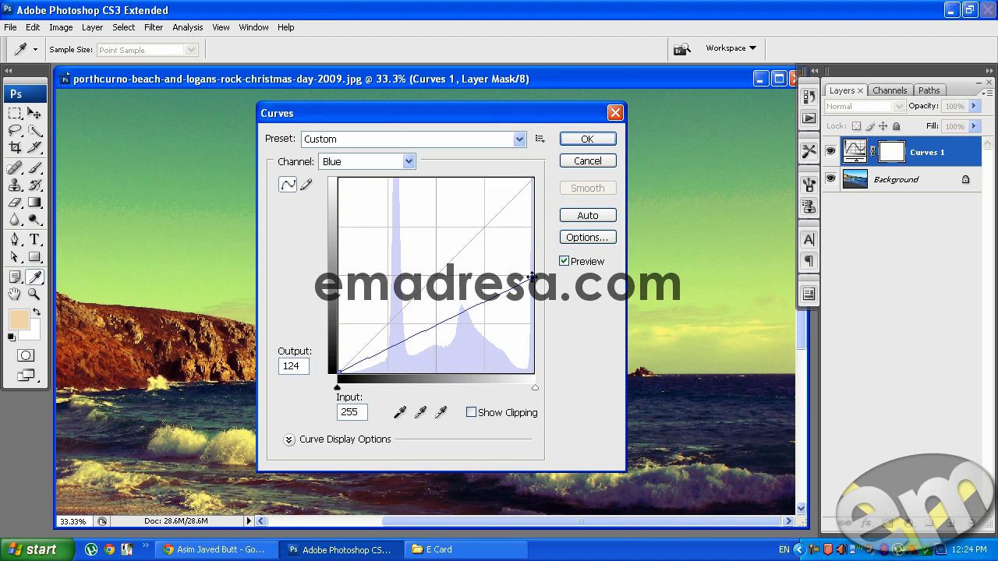
{"action": "left_click", "coordinate": [586, 139]}
{"action": "key", "text": "z"}
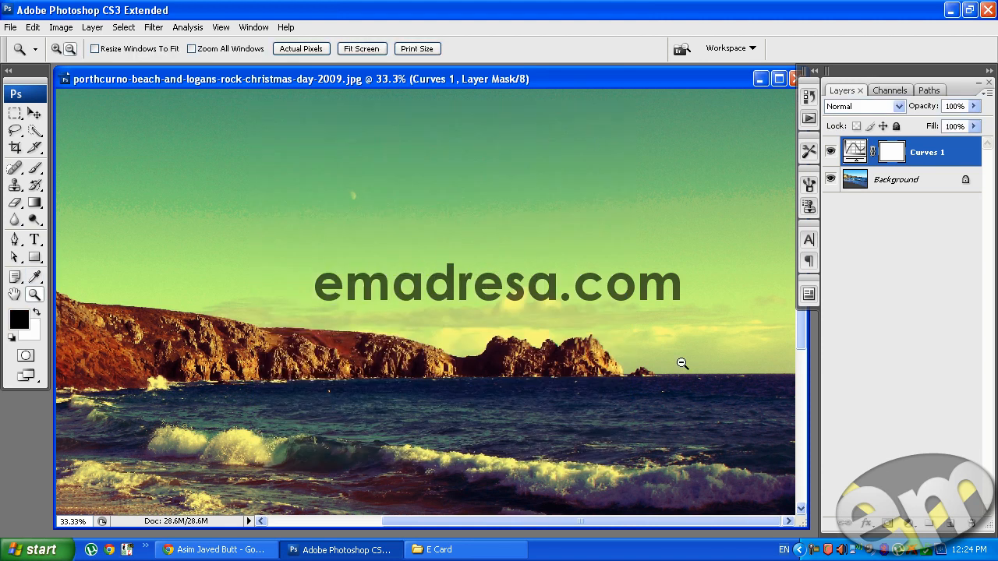
Add a Levels adjustment layer above Curves 1, lower the white input level to 233, and brighten the midtones slightly
{"action": "left_click", "coordinate": [908, 529]}
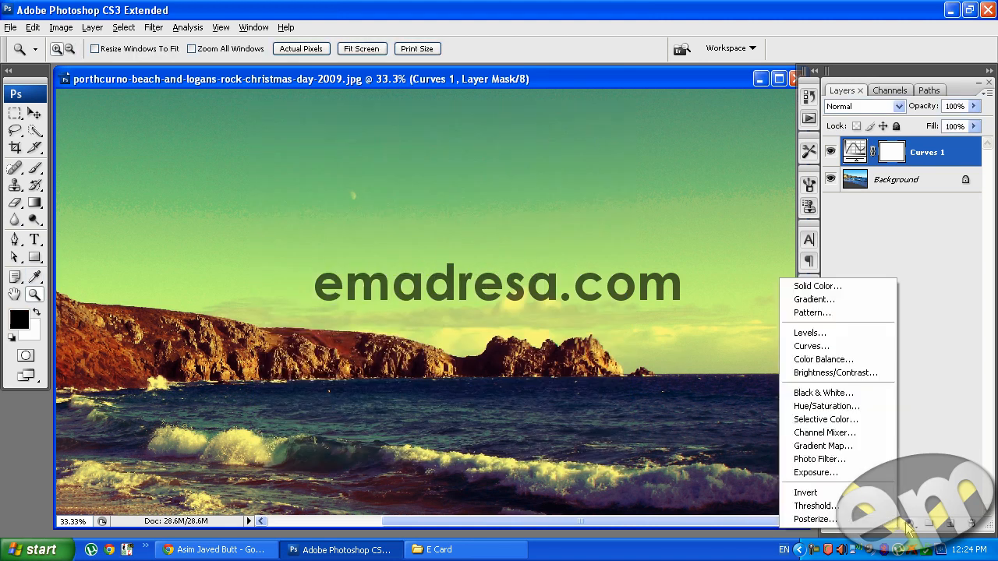
{"action": "left_click", "coordinate": [810, 333]}
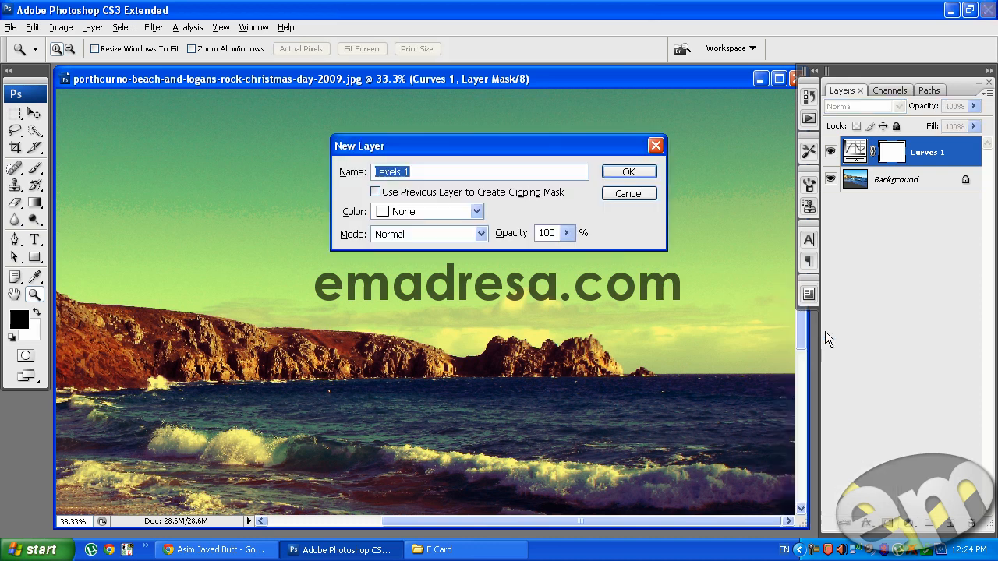
{"action": "left_click", "coordinate": [626, 172]}
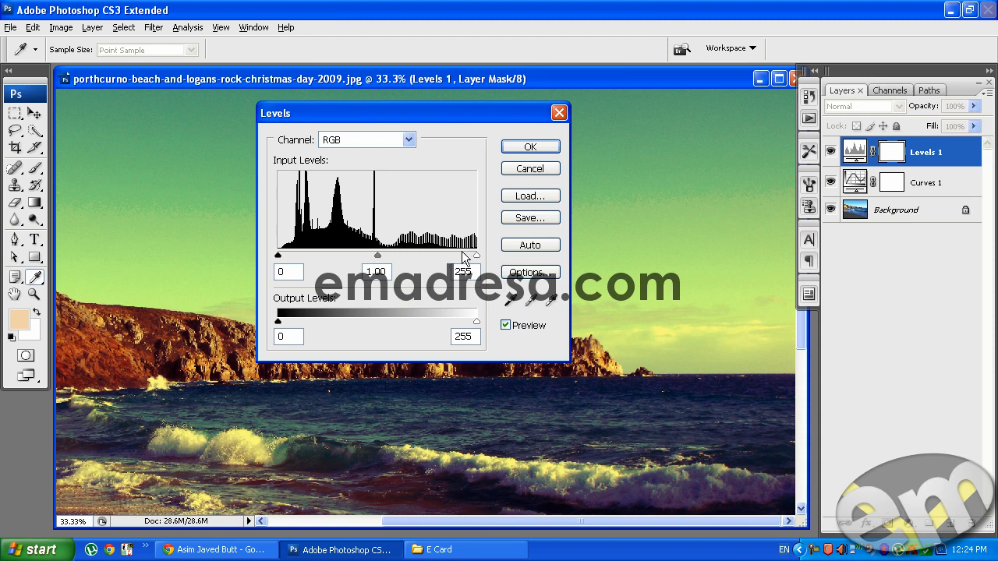
{"action": "left_click_drag", "start_coordinate": [475, 255], "coordinate": [459, 255]}
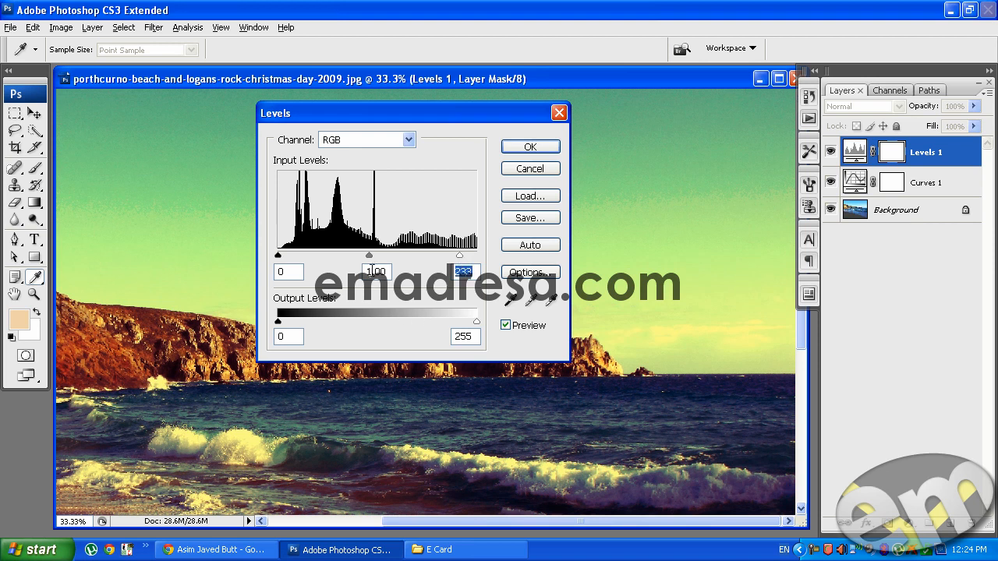
{"action": "left_click_drag", "start_coordinate": [369, 257], "coordinate": [361, 254]}
{"action": "left_click", "coordinate": [527, 148]}
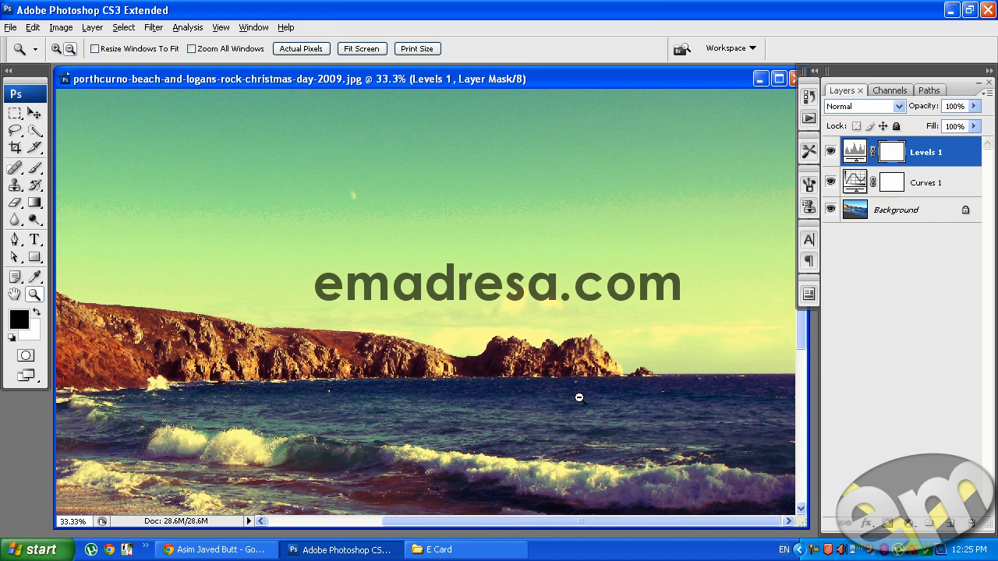
Add a second Curves adjustment layer above Levels 1 and pull its Green channel down with a point at input 81, output 35
{"action": "left_click", "coordinate": [909, 530]}
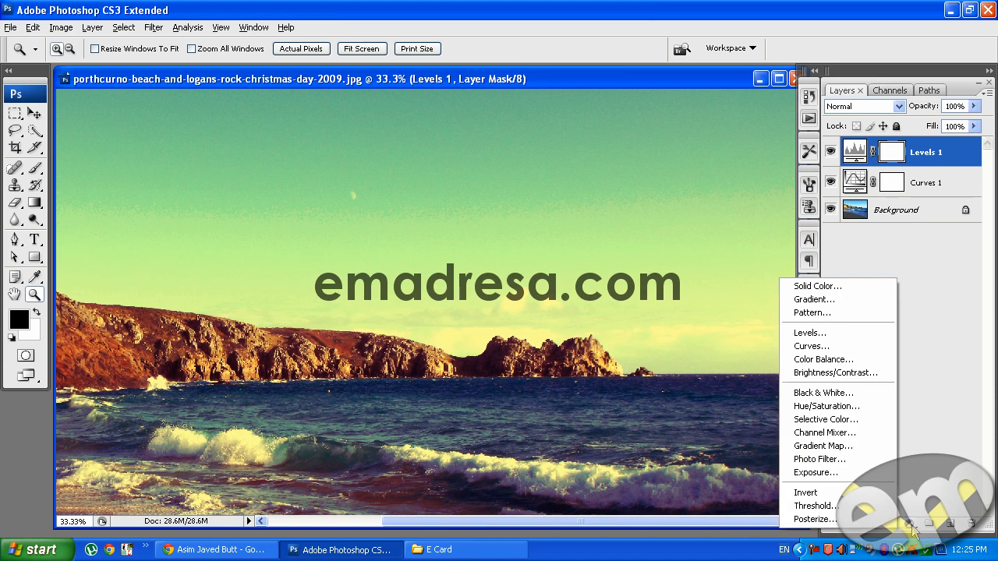
{"action": "left_click", "coordinate": [820, 349]}
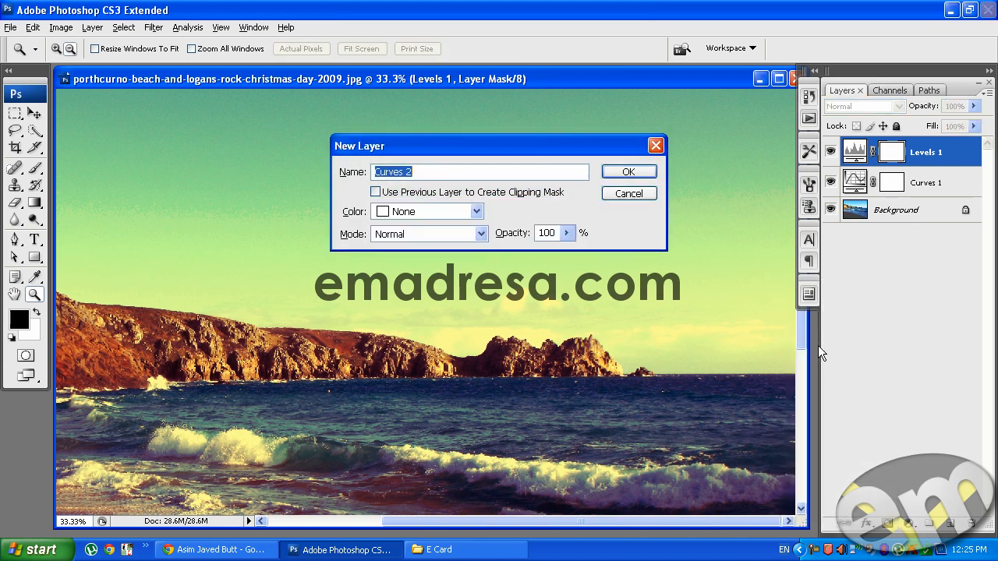
{"action": "left_click", "coordinate": [645, 173]}
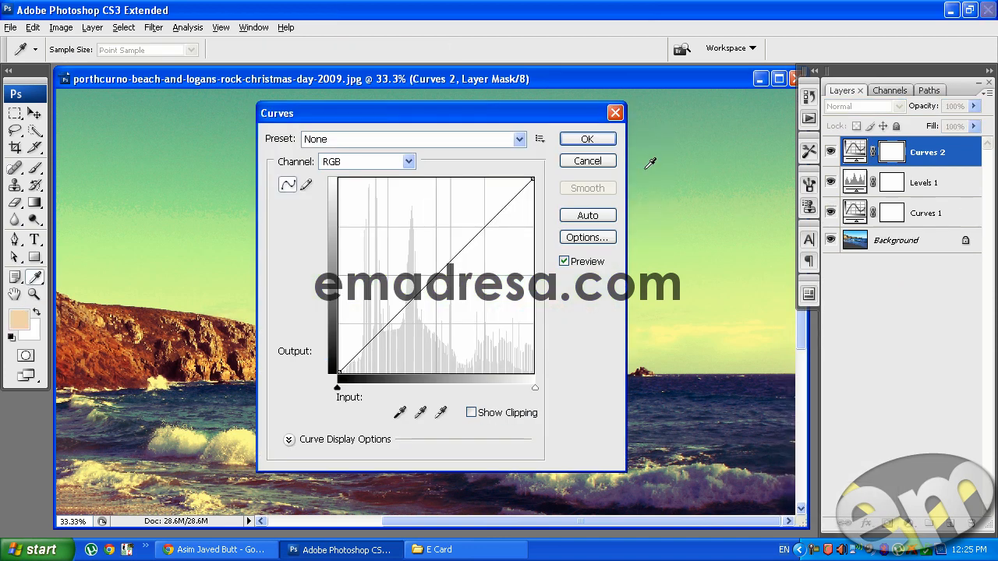
{"action": "left_click", "coordinate": [408, 162]}
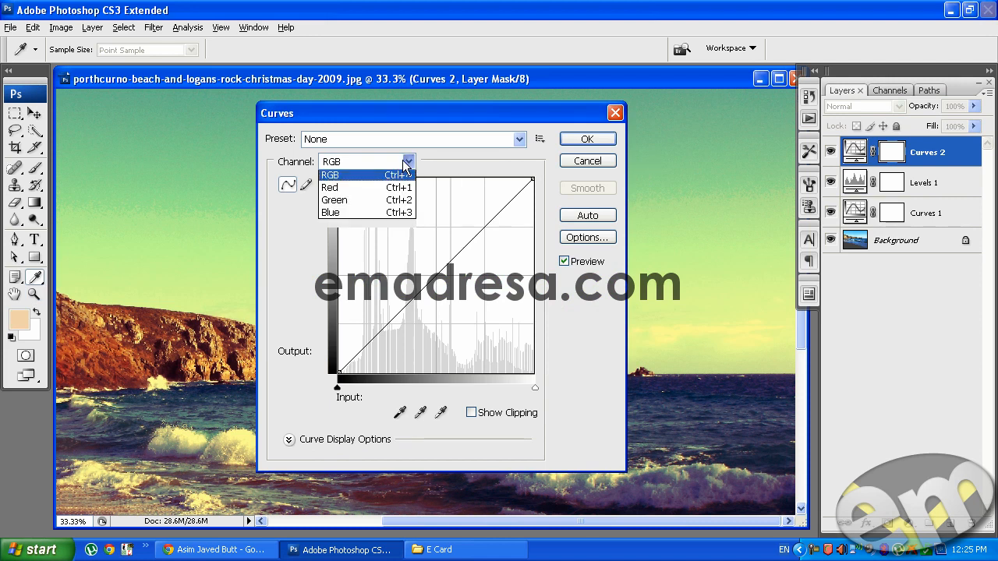
{"action": "left_click", "coordinate": [393, 205]}
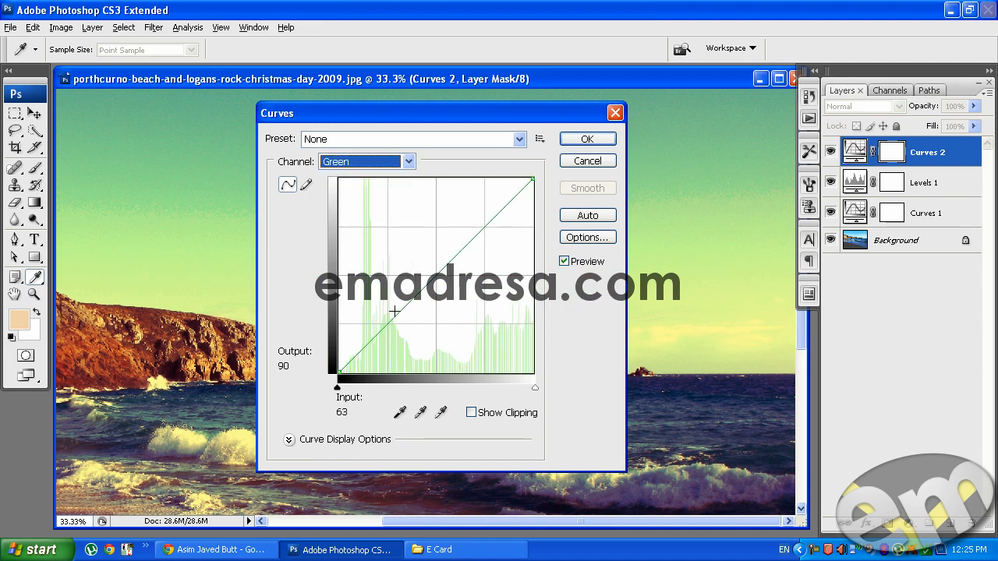
{"action": "left_click_drag", "start_coordinate": [393, 319], "coordinate": [401, 345]}
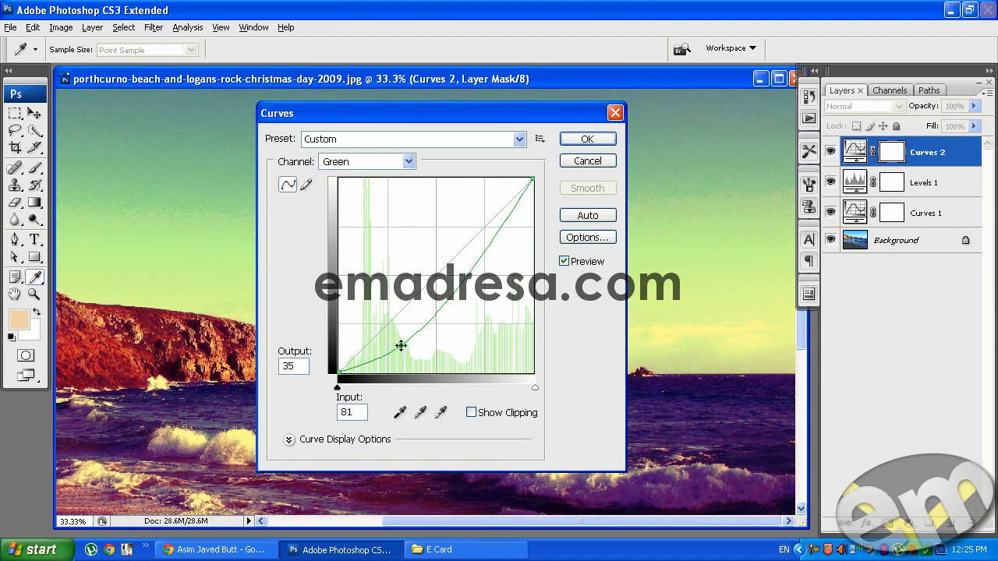
Lower the white end of the second Curves layer's Blue channel to output 124 at input 254 and apply the adjustment
{"action": "left_click", "coordinate": [409, 161]}
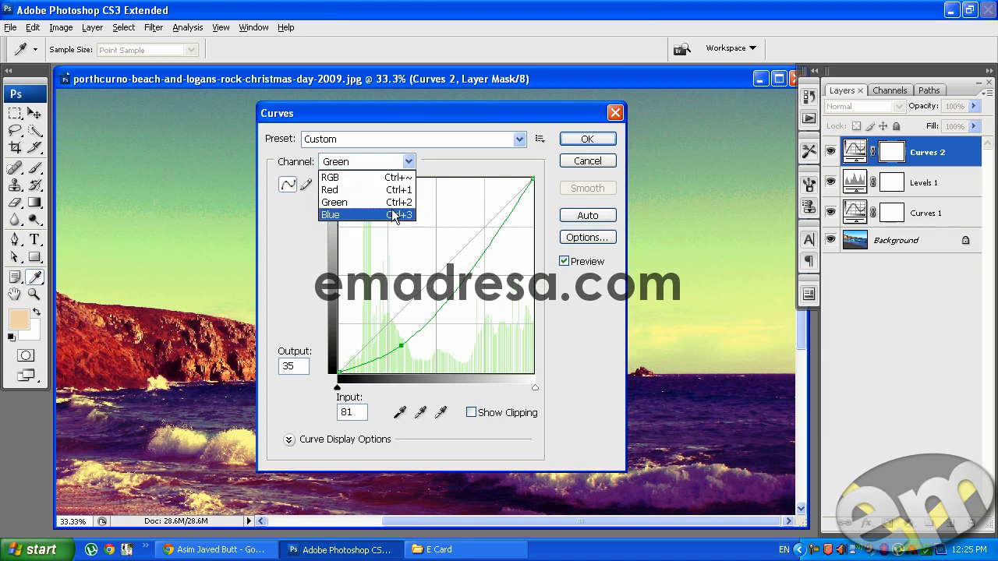
{"action": "left_click", "coordinate": [393, 215]}
{"action": "left_click_drag", "start_coordinate": [533, 179], "coordinate": [532, 277]}
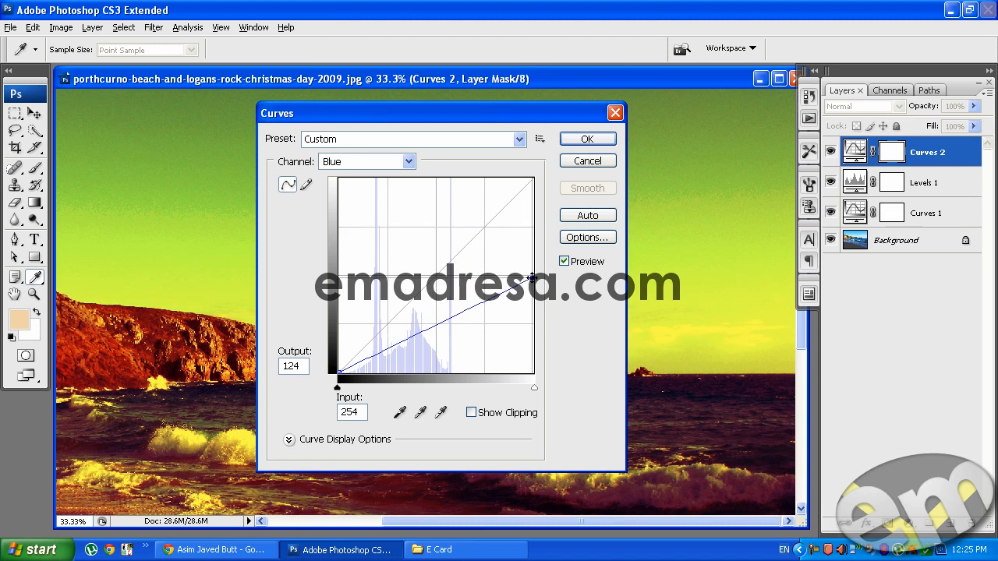
{"action": "left_click", "coordinate": [587, 139]}
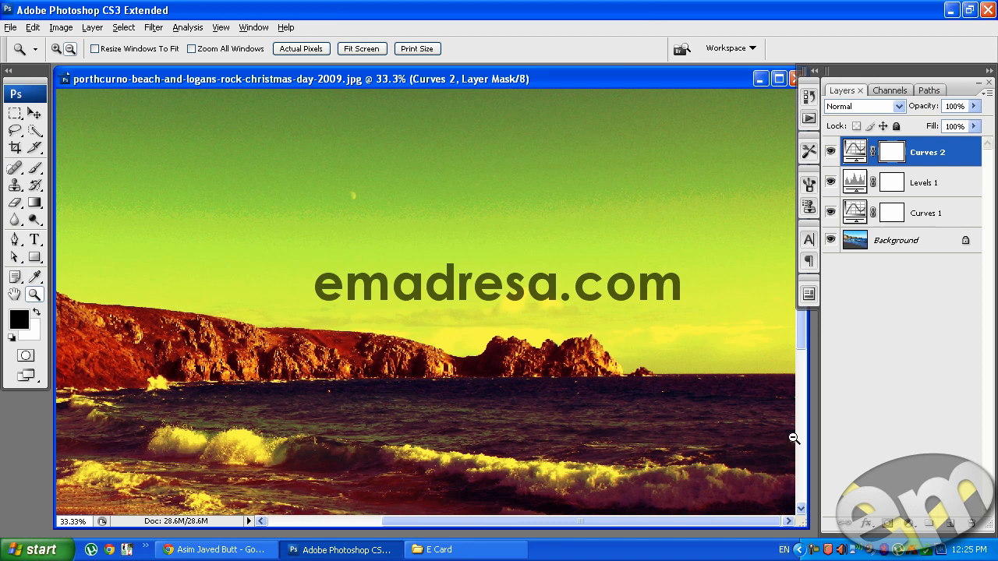
Add a Brightness/Contrast adjustment layer above Curves 2 with Brightness set to +14
{"action": "left_click", "coordinate": [907, 526]}
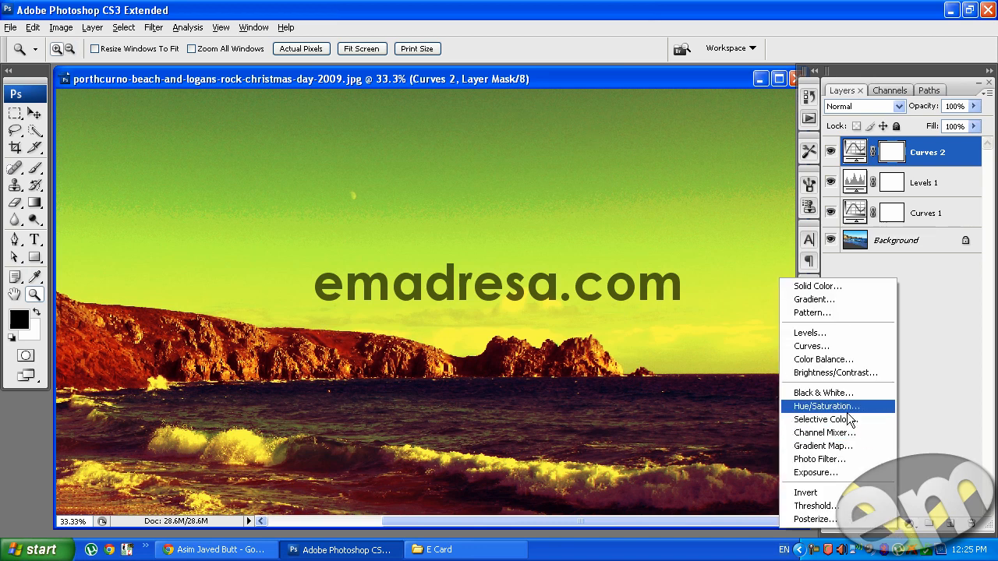
{"action": "left_click", "coordinate": [847, 374]}
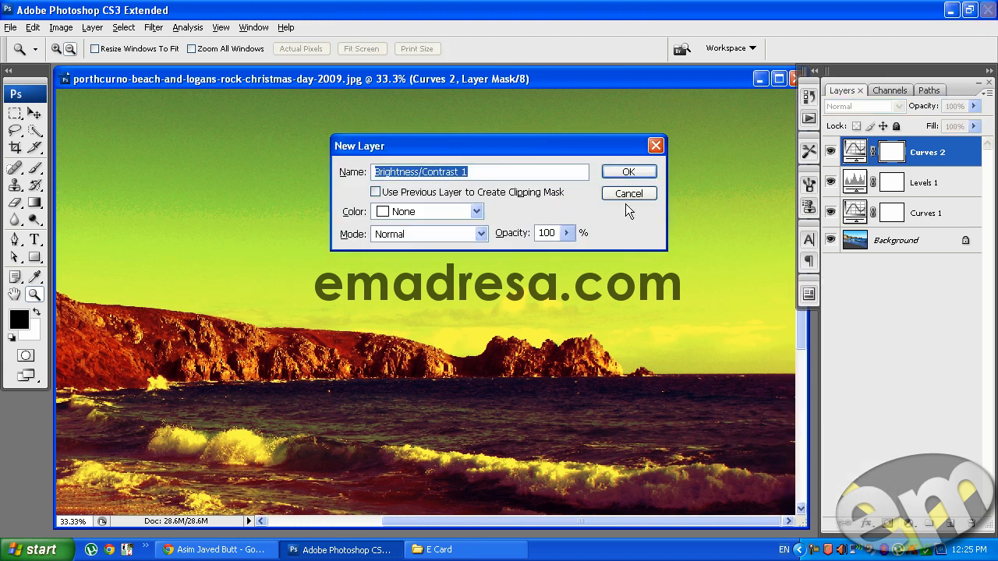
{"action": "left_click", "coordinate": [628, 172]}
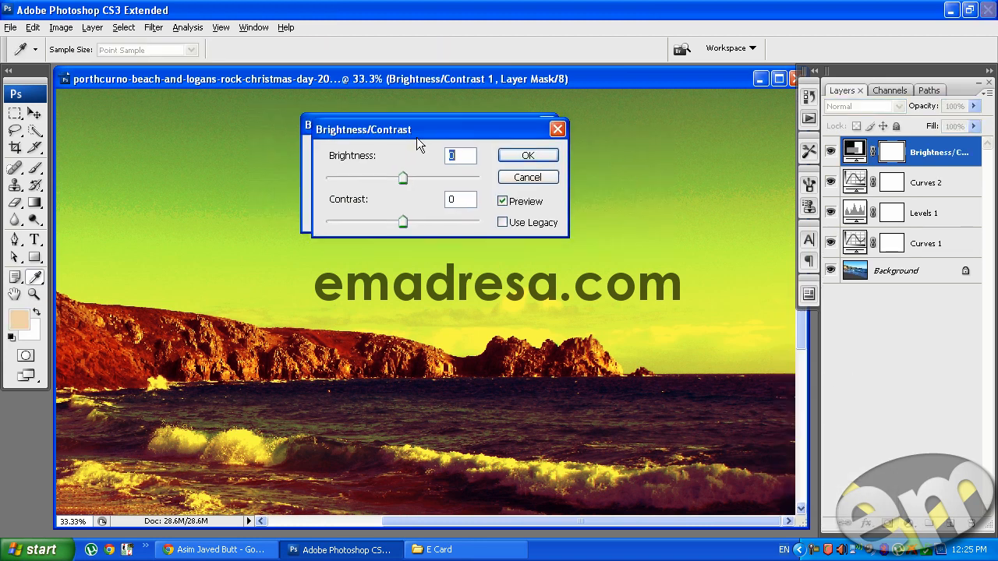
{"action": "left_click_drag", "start_coordinate": [445, 191], "coordinate": [452, 191]}
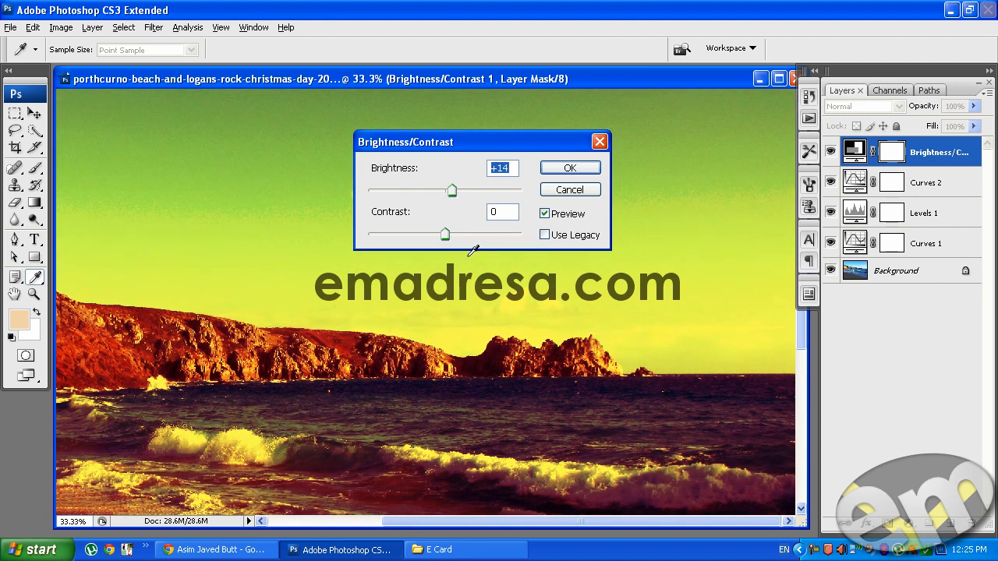
{"action": "left_click", "coordinate": [570, 168]}
{"action": "key", "text": "z"}
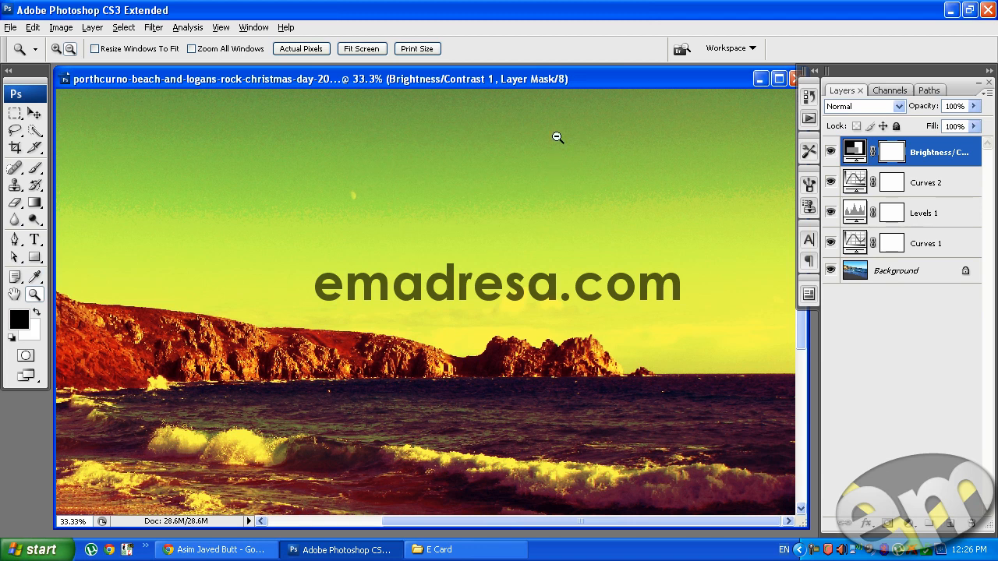
Hide the Brightness/Contrast, Curves 2, Levels 1 and Curves 1 adjustment layers
{"action": "left_click", "coordinate": [830, 152]}
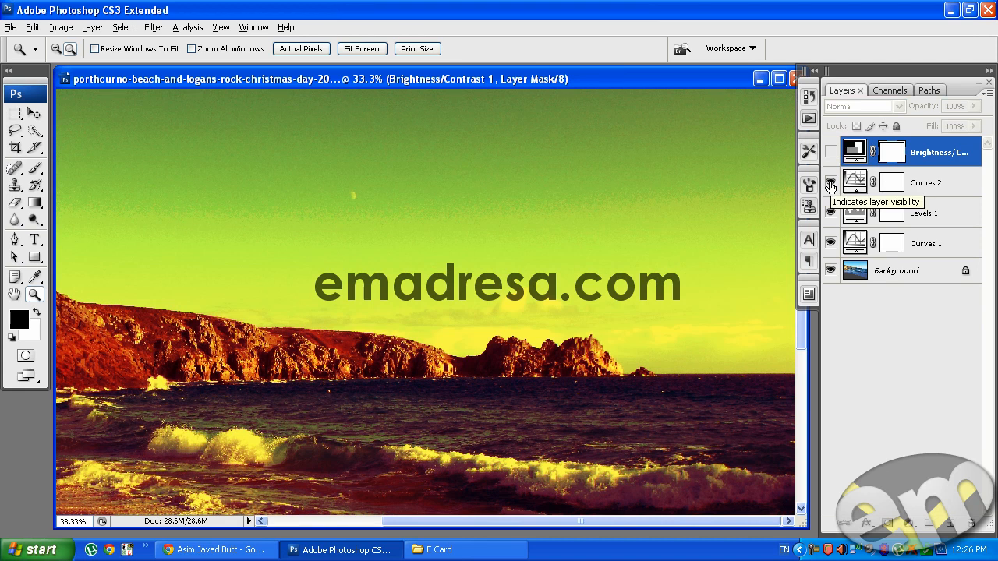
{"action": "left_click", "coordinate": [830, 183]}
{"action": "left_click", "coordinate": [830, 213]}
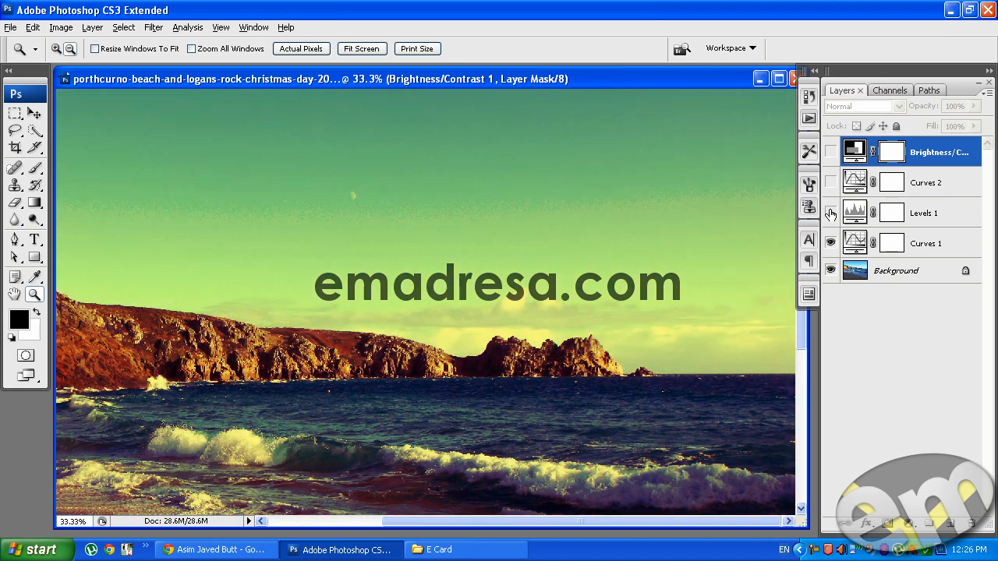
{"action": "left_click", "coordinate": [830, 243]}
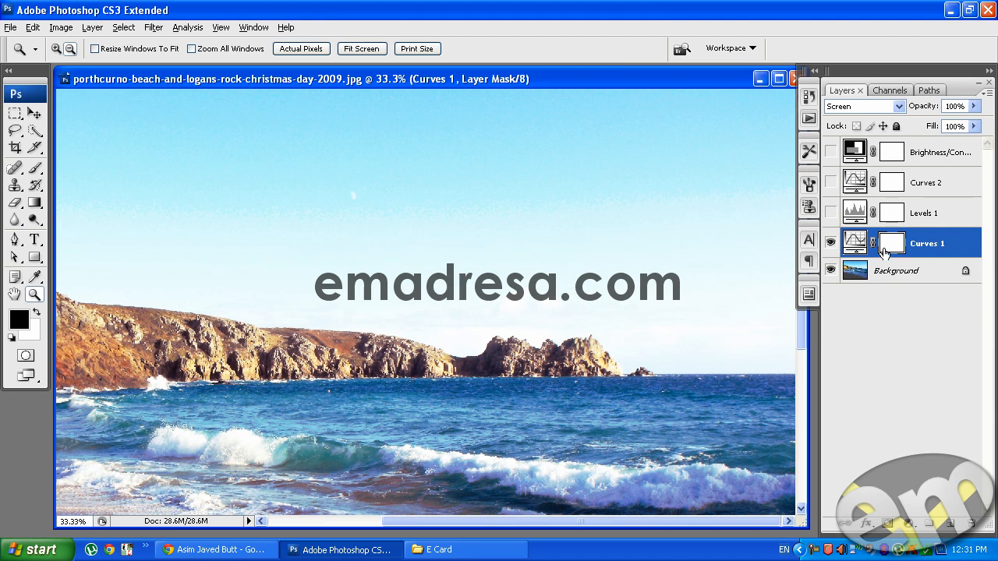
Show the Levels 1 layer and set its blending mode to Soft Light
{"action": "left_click", "coordinate": [918, 217]}
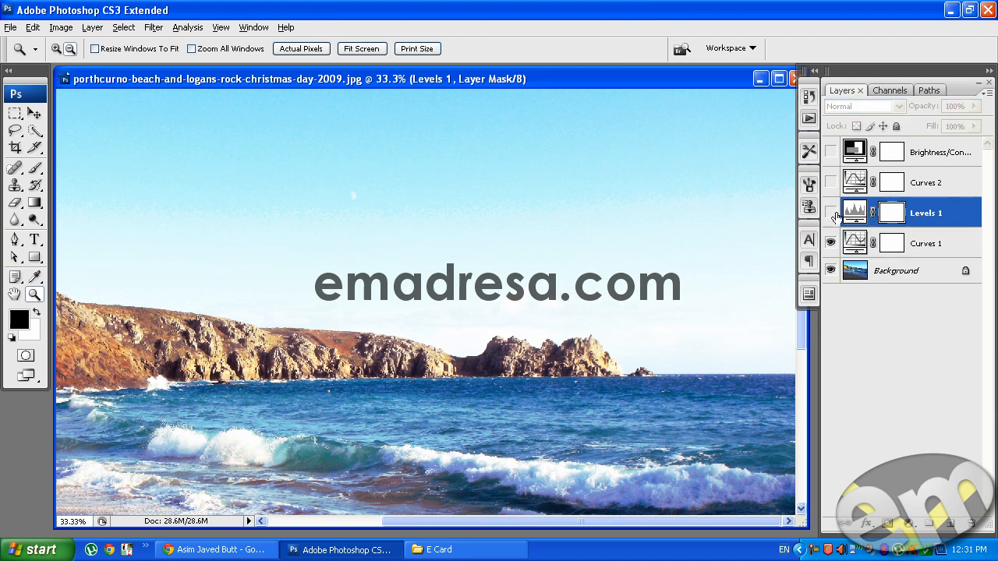
{"action": "left_click", "coordinate": [830, 213]}
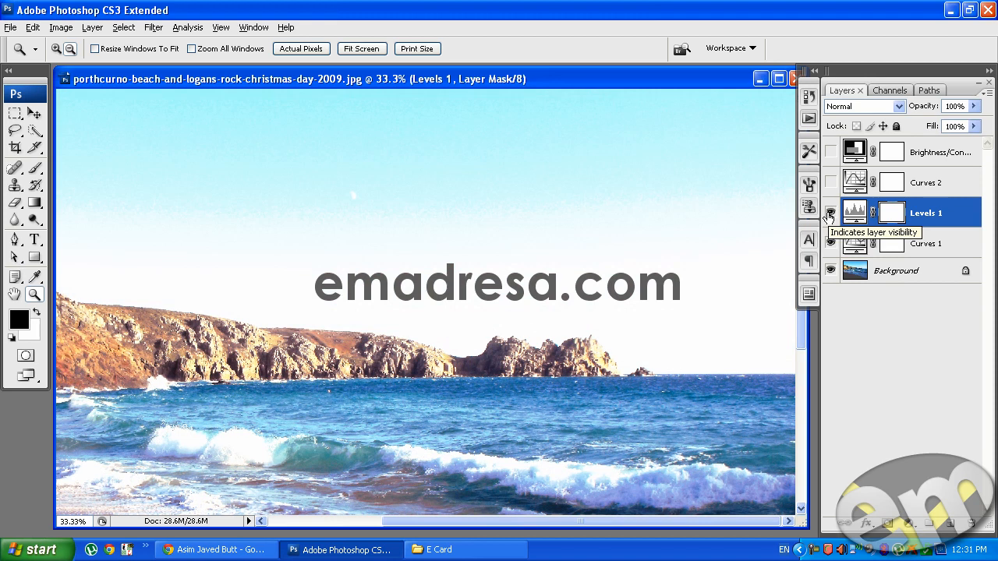
{"action": "left_click", "coordinate": [859, 107]}
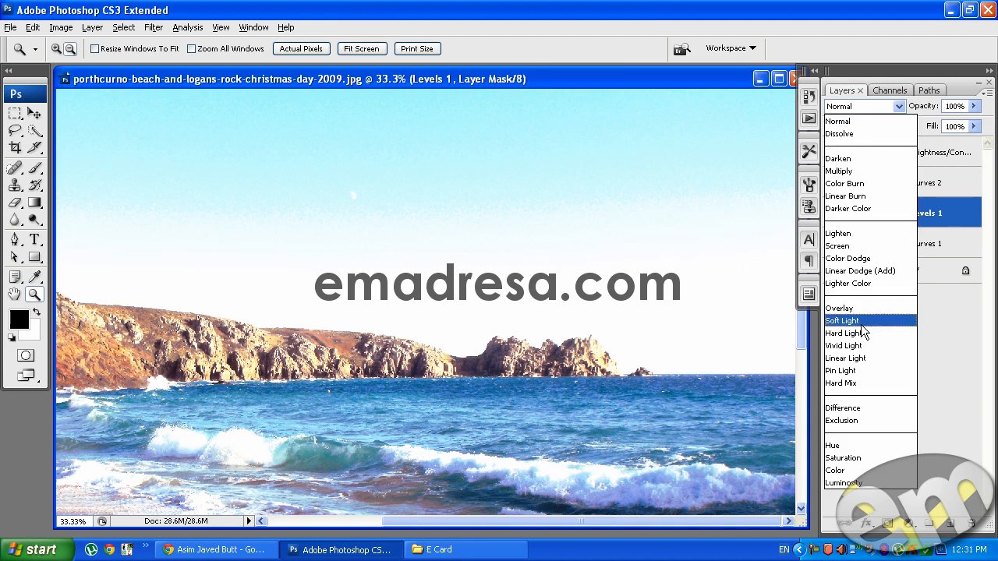
{"action": "left_click", "coordinate": [862, 326]}
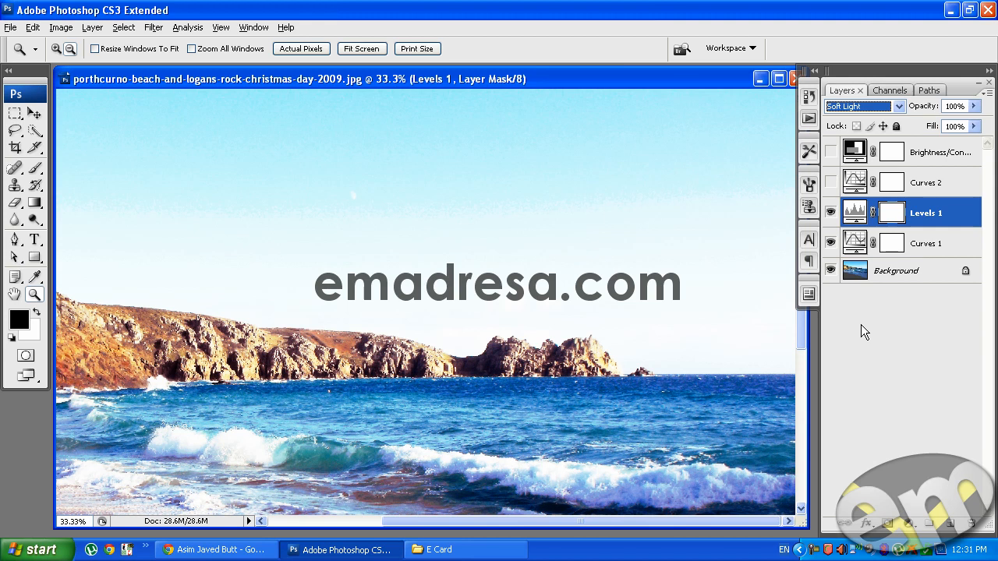
Reduce the opacity of the Curves 1 layer to 85%
{"action": "left_click", "coordinate": [926, 247]}
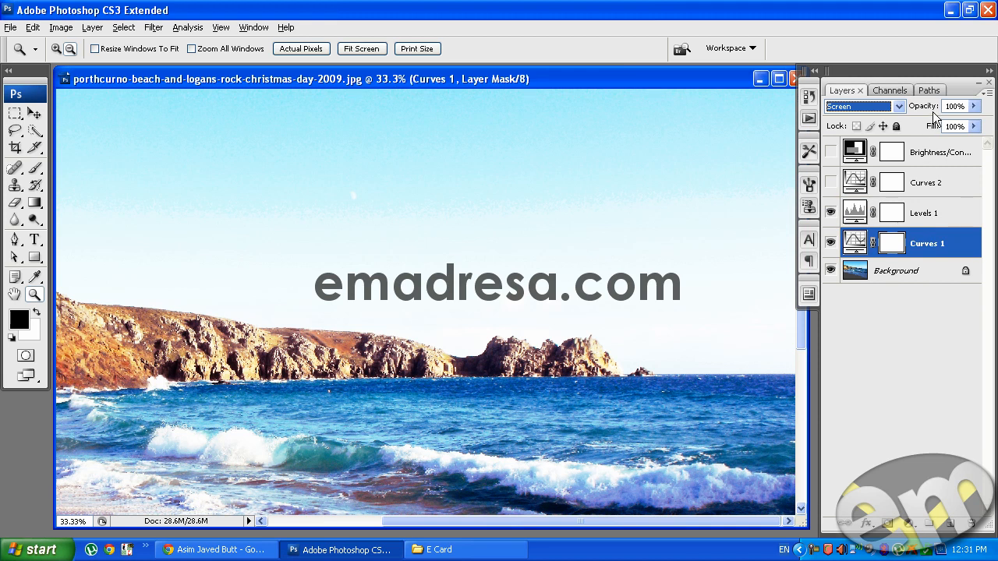
{"action": "left_click_drag", "start_coordinate": [933, 112], "coordinate": [921, 110]}
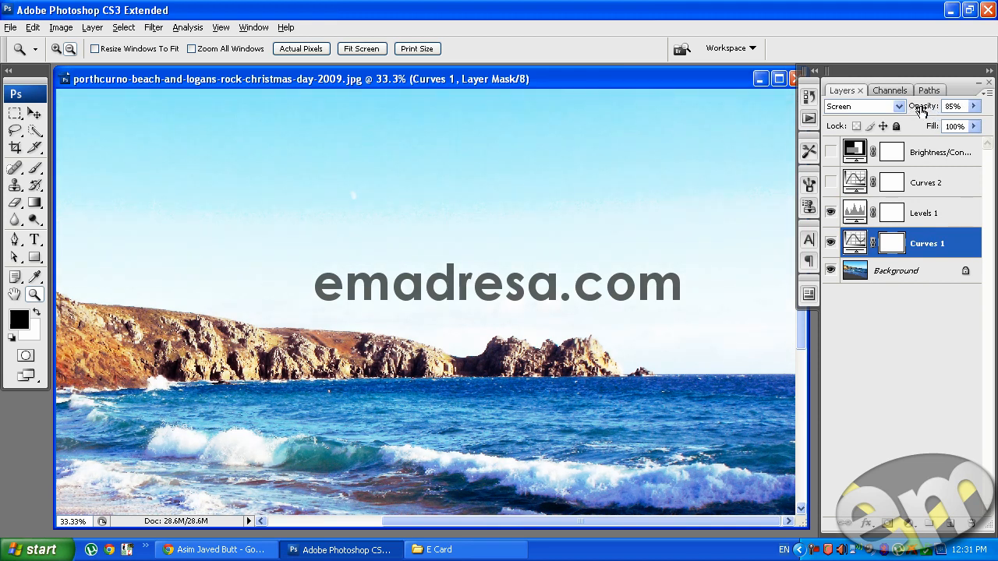
{"action": "left_click", "coordinate": [833, 244]}
Show the Curves 2 layer, with its blending mode set to Screen and its opacity to 47%
{"action": "left_click", "coordinate": [933, 184]}
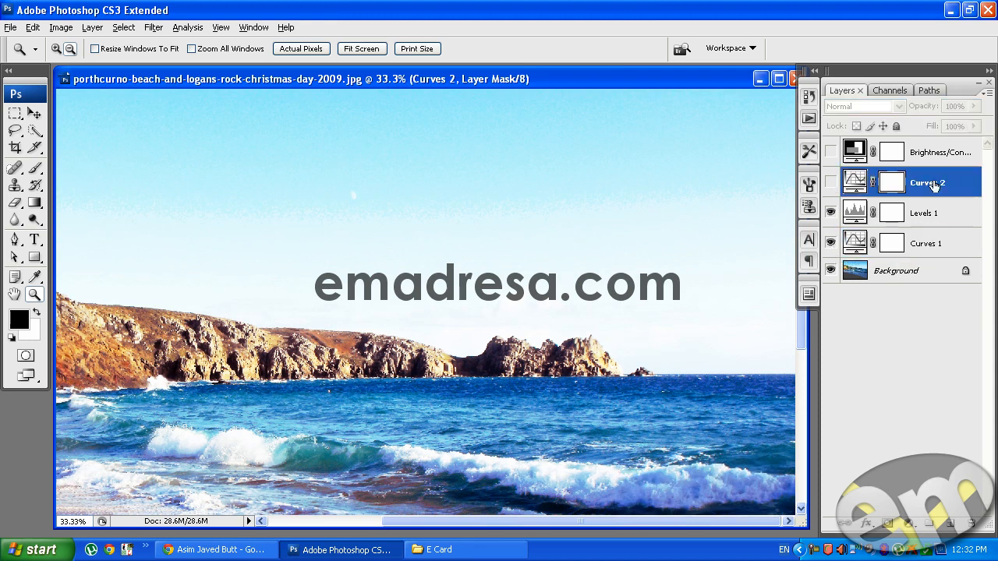
{"action": "left_click", "coordinate": [831, 184]}
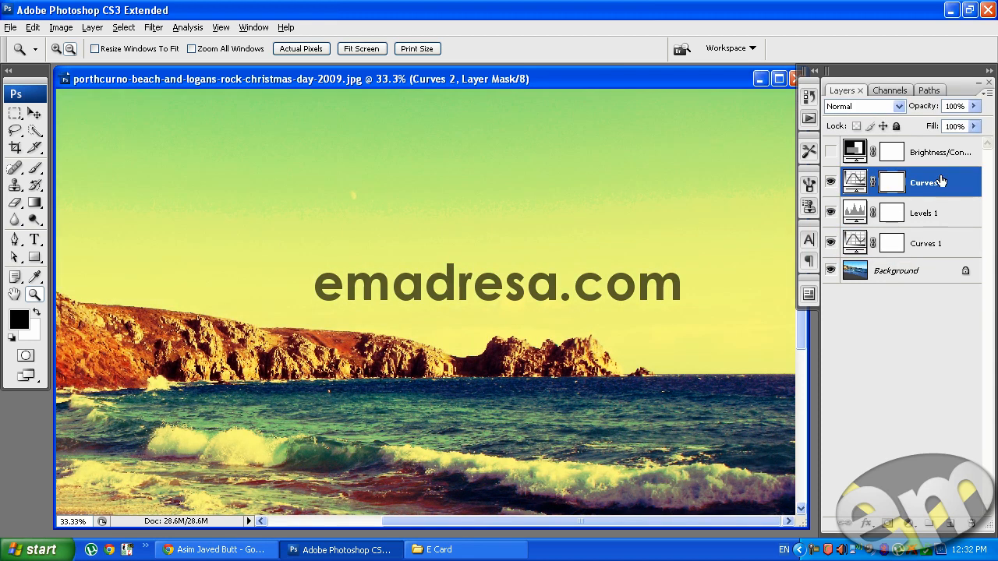
{"action": "left_click", "coordinate": [900, 105]}
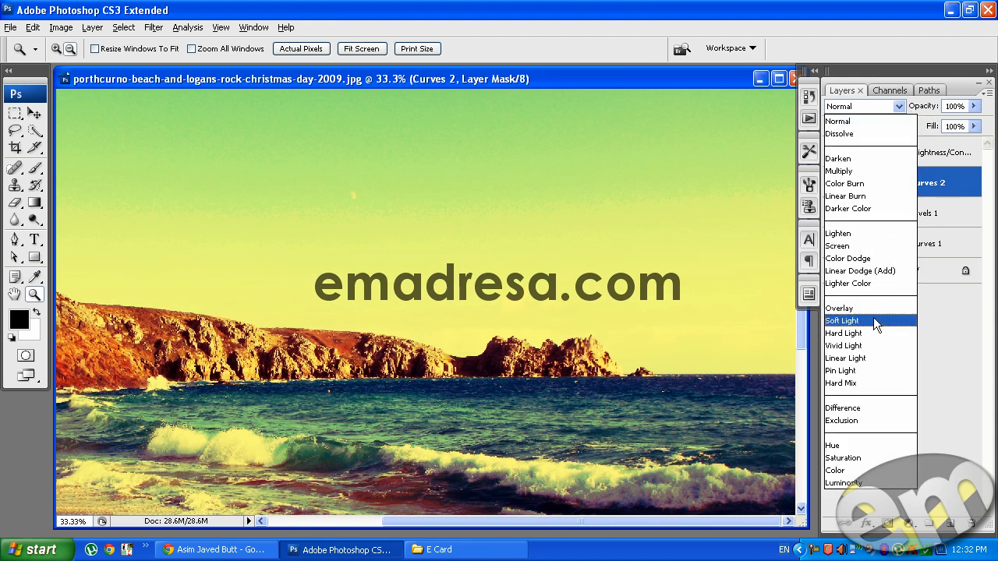
{"action": "left_click", "coordinate": [866, 247]}
{"action": "left_click", "coordinate": [866, 246]}
{"action": "left_click_drag", "start_coordinate": [920, 106], "coordinate": [887, 110]}
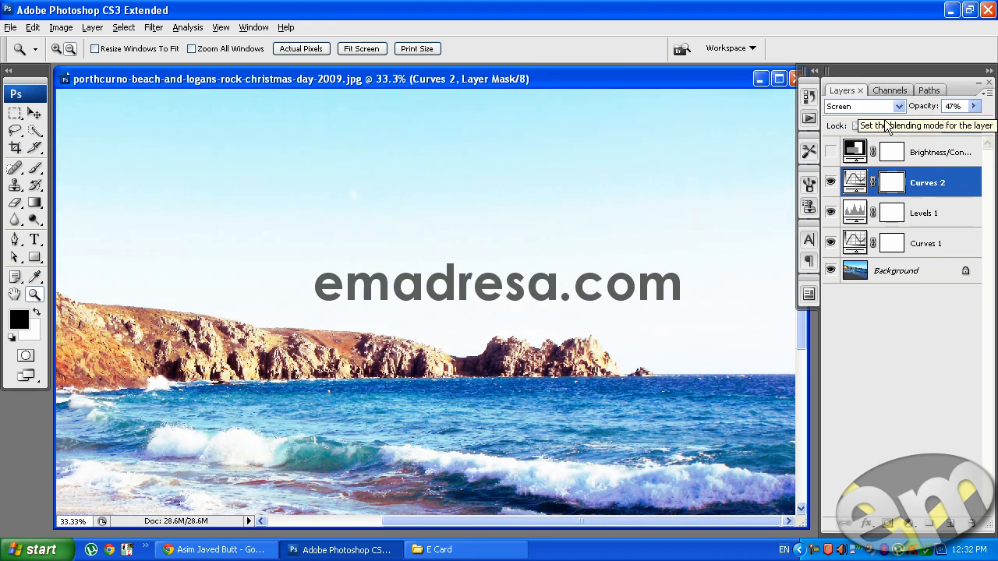
Show the Brightness/Contrast layer and add a new empty layer above it
{"action": "left_click", "coordinate": [910, 160]}
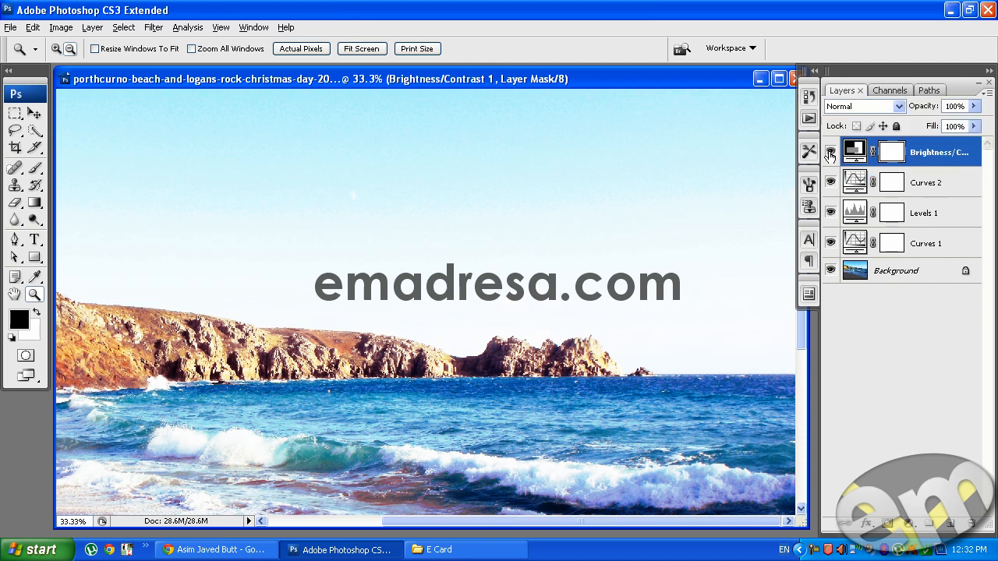
{"action": "left_click", "coordinate": [830, 154]}
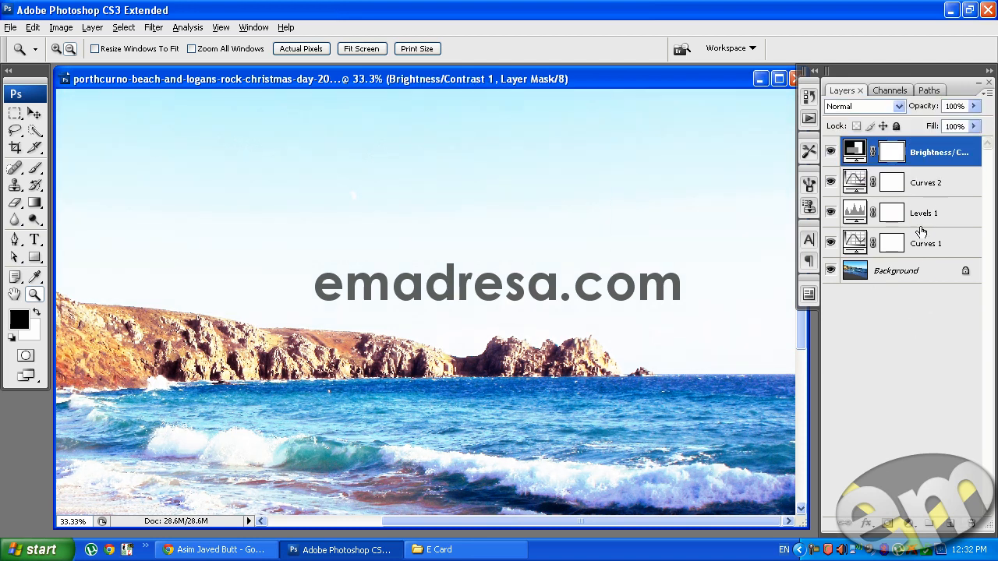
{"action": "left_click", "coordinate": [950, 524]}
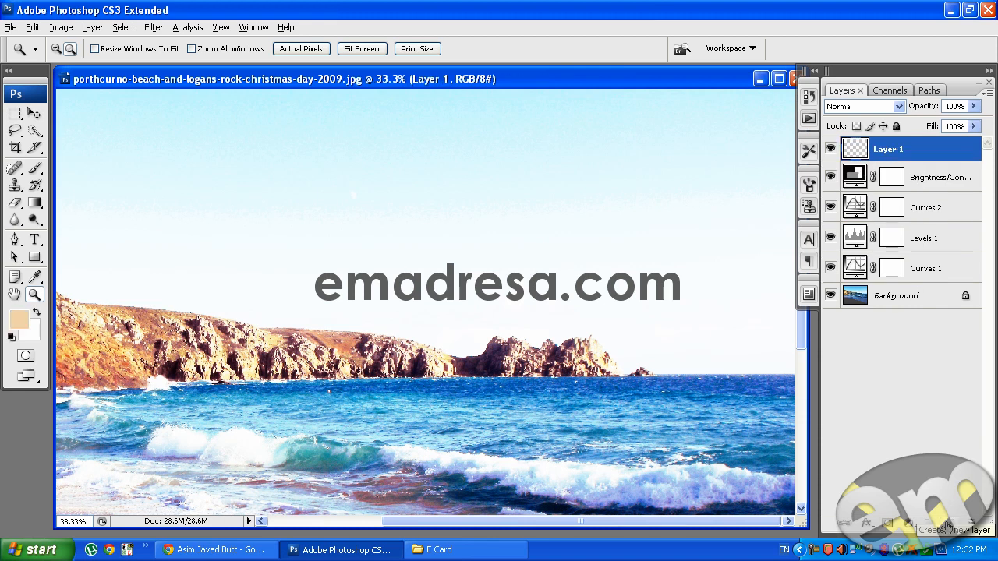
Fill Layer 1 with the foreground colour #f7d9ad and set its blending mode to Multiply
{"action": "left_click", "coordinate": [19, 320]}
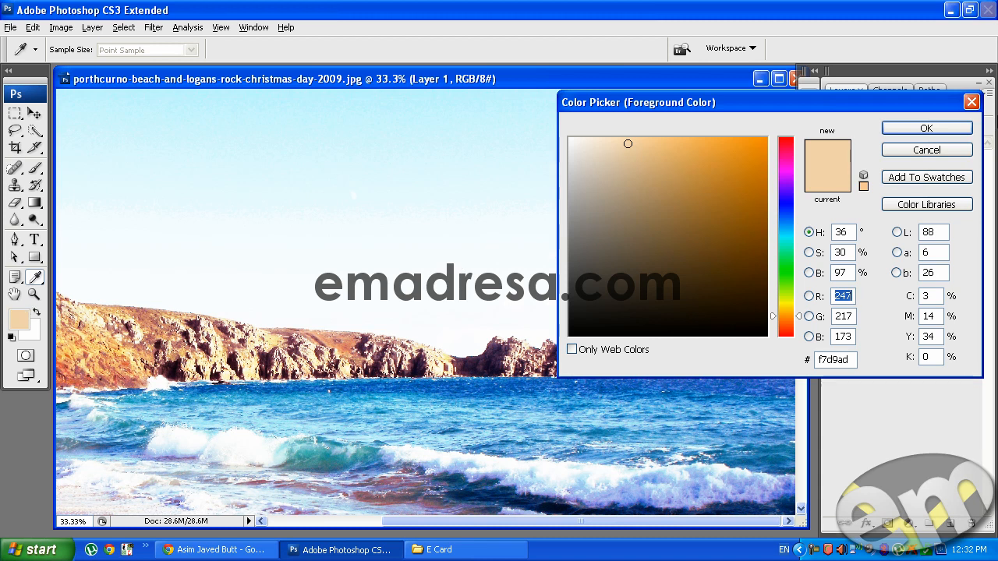
{"action": "left_click", "coordinate": [897, 126]}
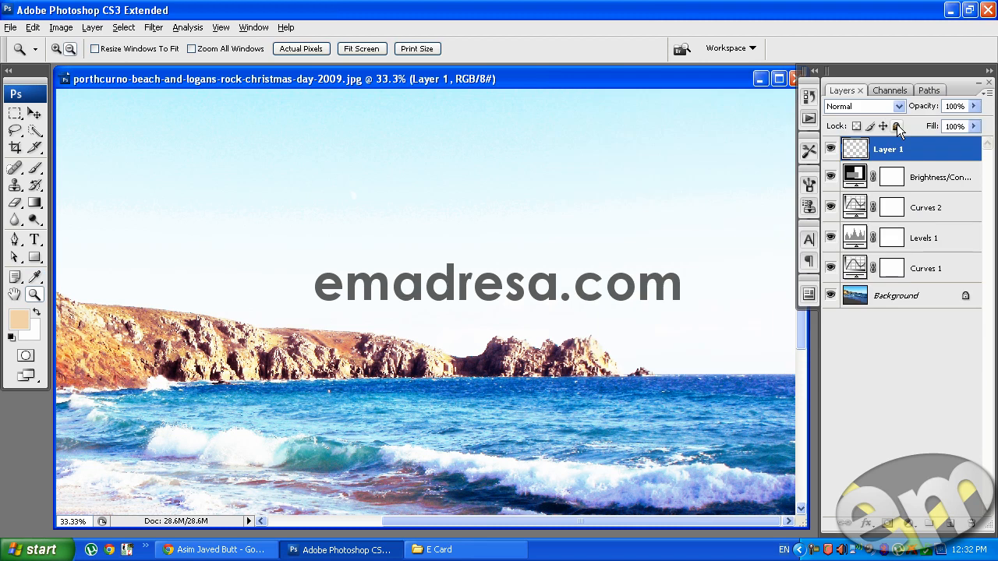
{"action": "key", "text": "alt+BackSpace"}
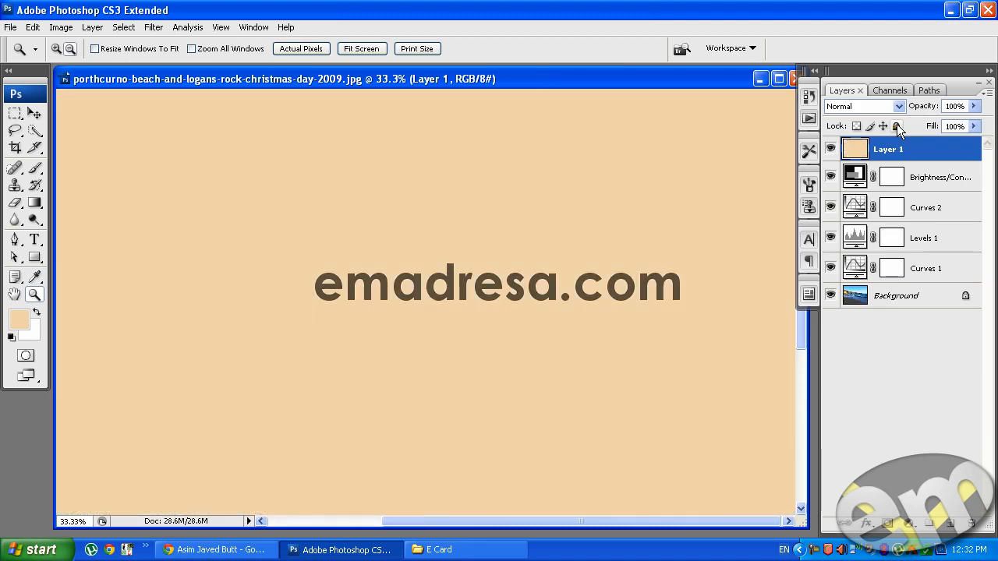
{"action": "left_click", "coordinate": [886, 106]}
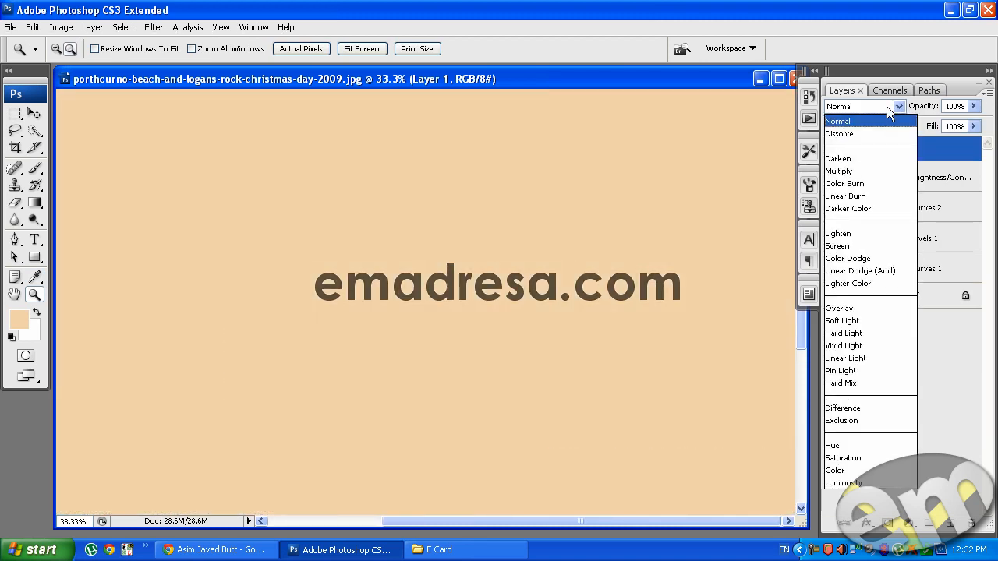
{"action": "left_click", "coordinate": [866, 171]}
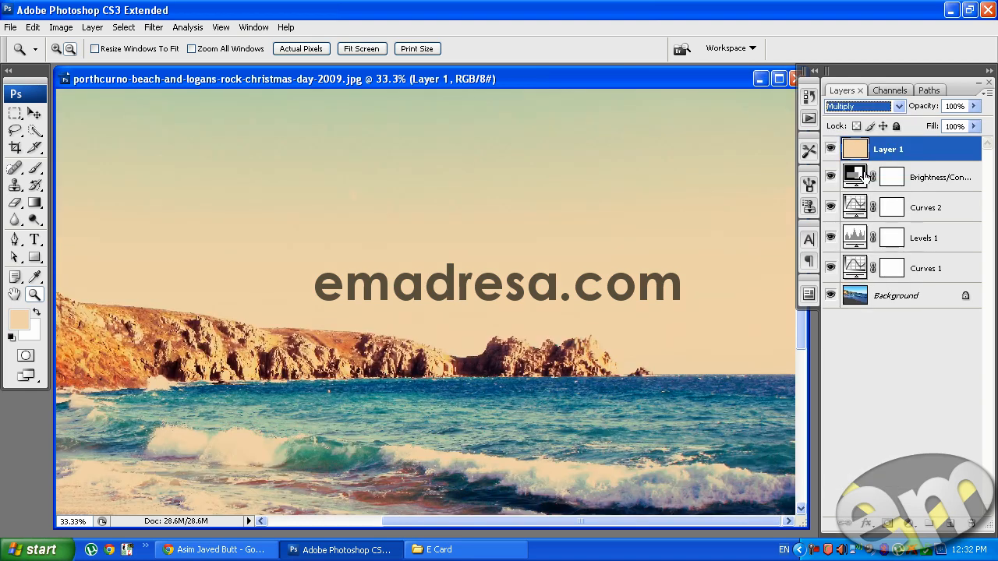
{"action": "left_click_drag", "start_coordinate": [800, 318], "coordinate": [797, 425]}
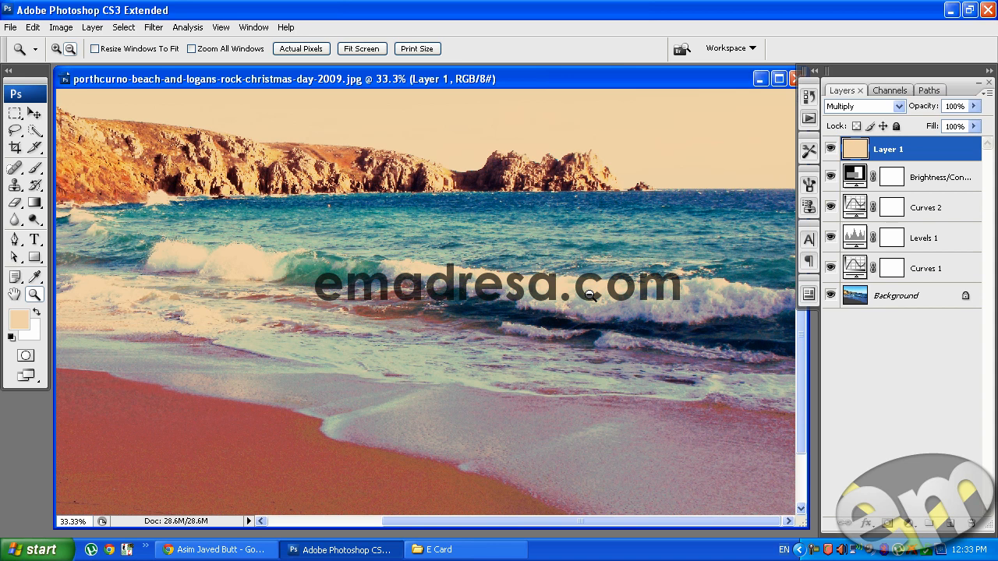
{"action": "left_click_drag", "start_coordinate": [805, 378], "coordinate": [803, 302]}
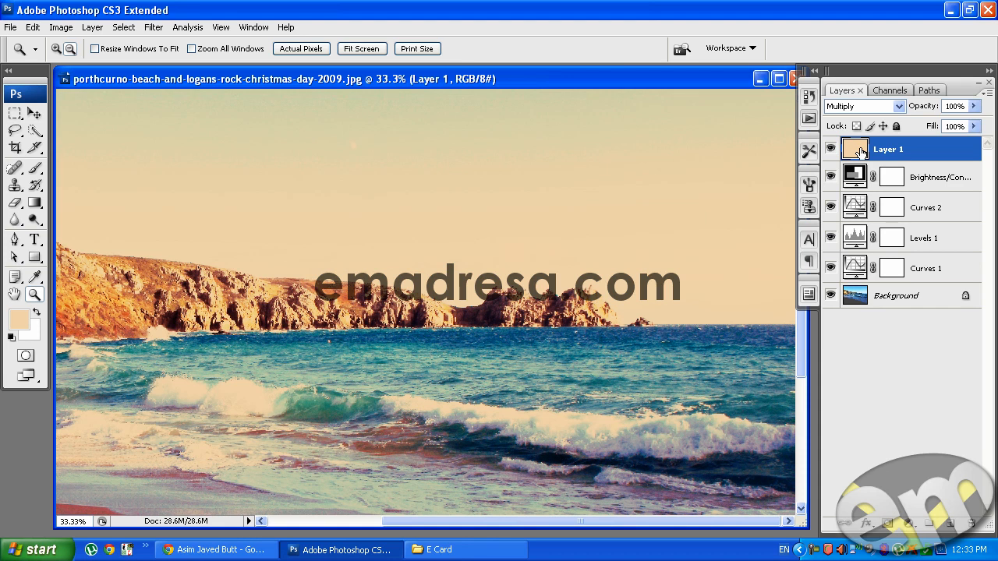
Review the recorded steps of the Pic effect 1 action, including the first adjustment layer's details, and stop recording
{"action": "left_click", "coordinate": [809, 118]}
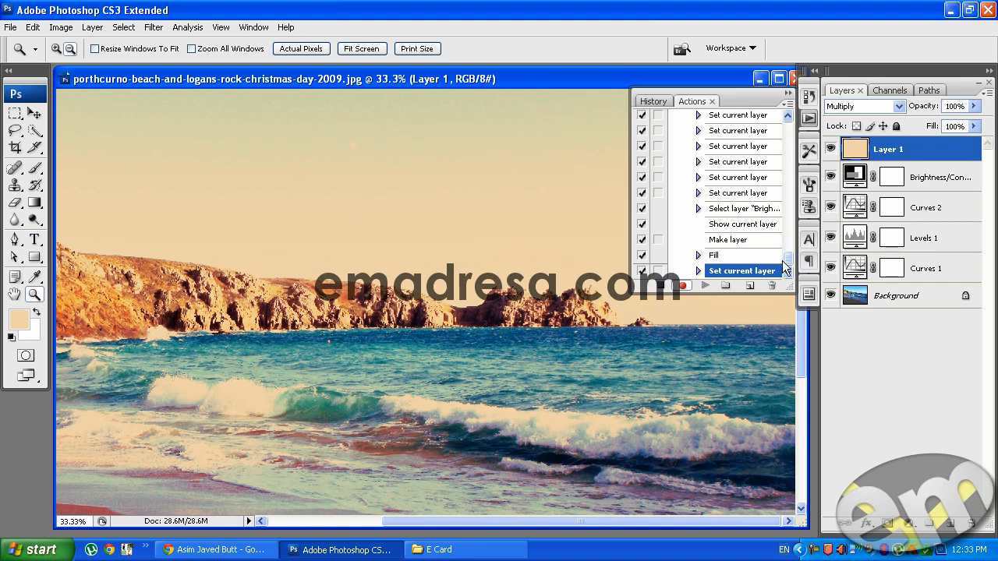
{"action": "left_click_drag", "start_coordinate": [785, 258], "coordinate": [787, 125]}
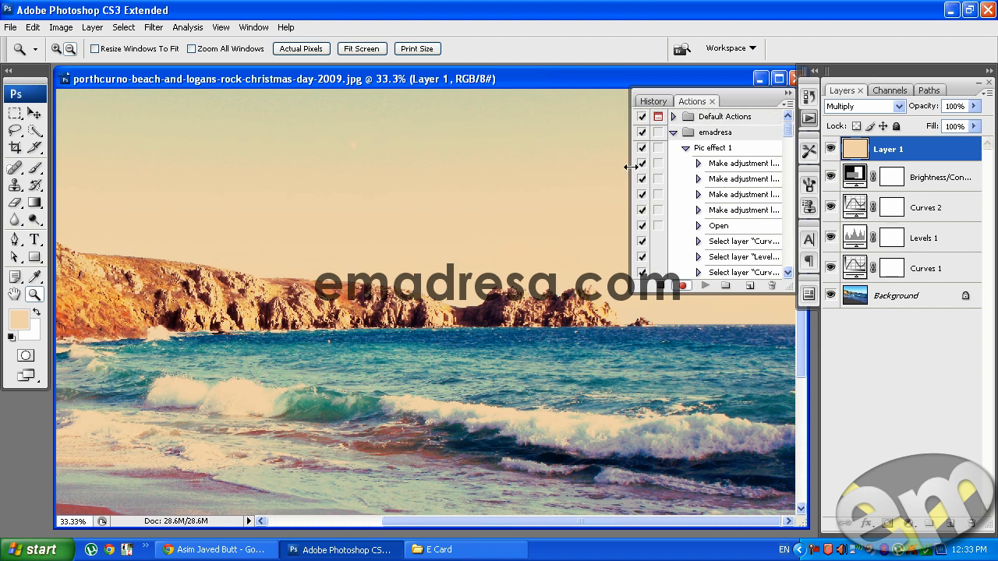
{"action": "left_click_drag", "start_coordinate": [630, 167], "coordinate": [567, 167]}
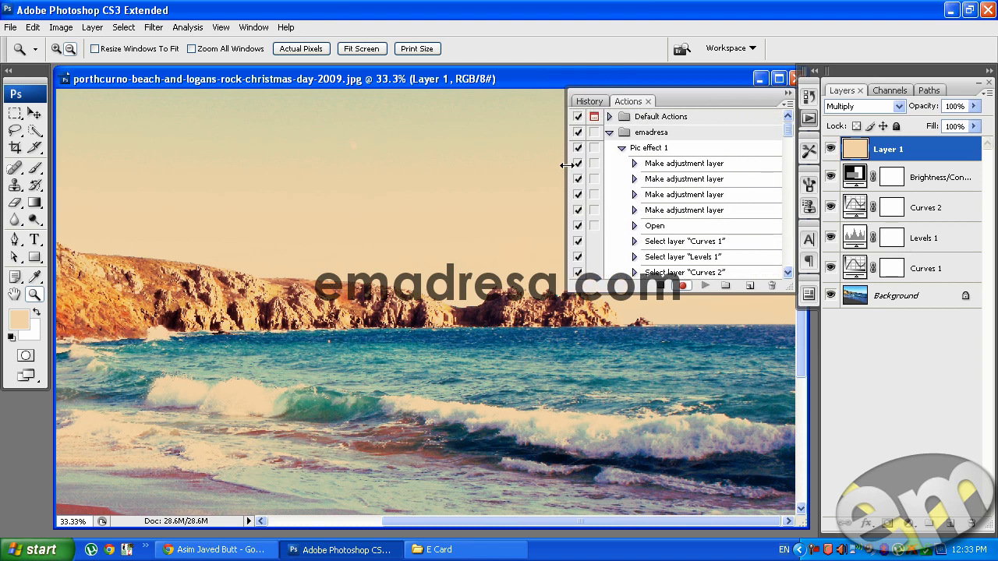
{"action": "left_click", "coordinate": [634, 165]}
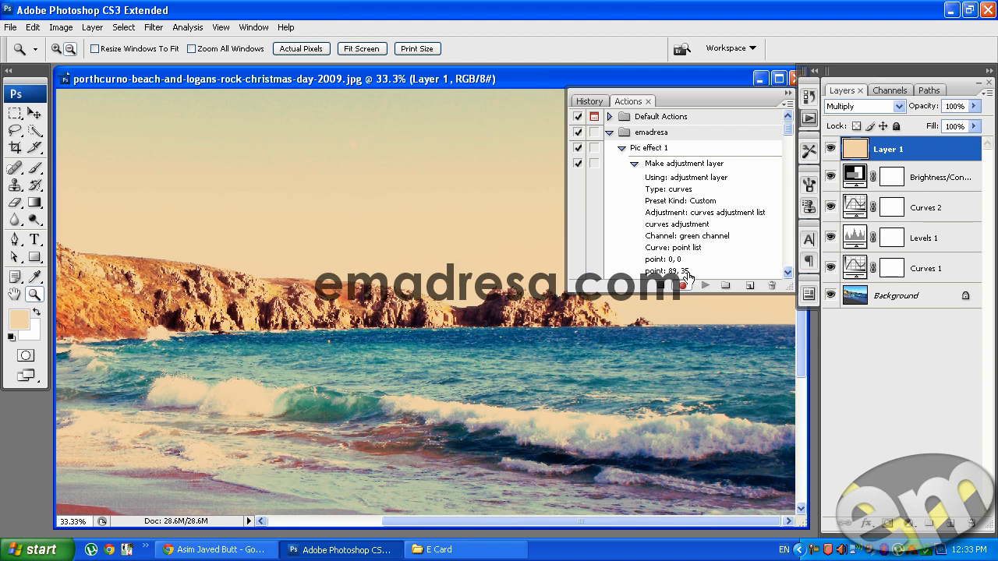
{"action": "mouse_move", "coordinate": [790, 136]}
{"action": "left_mouse_down"}
{"action": "mouse_move", "coordinate": [787, 143]}
{"action": "mouse_move", "coordinate": [786, 127]}
{"action": "left_mouse_up"}
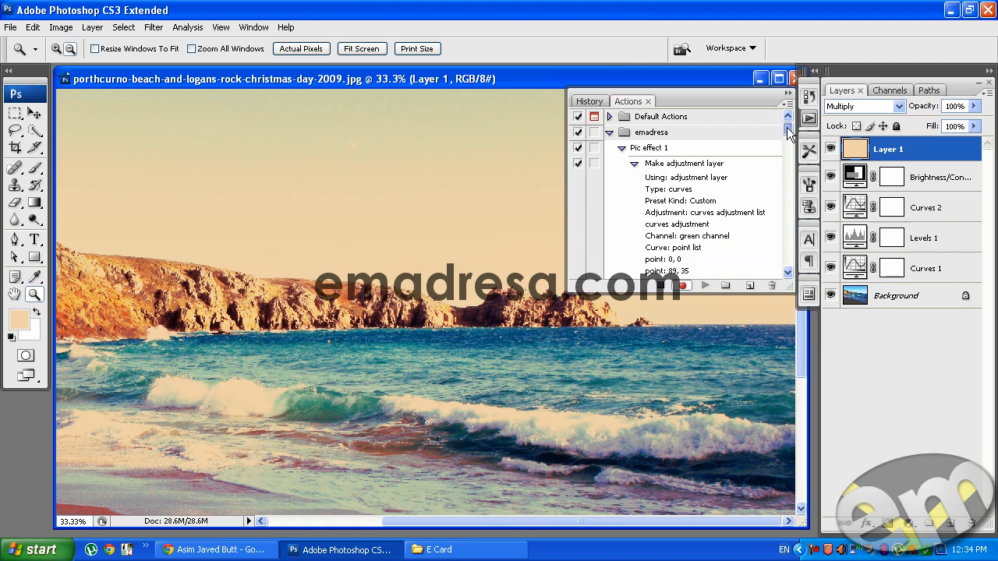
{"action": "left_click", "coordinate": [635, 164]}
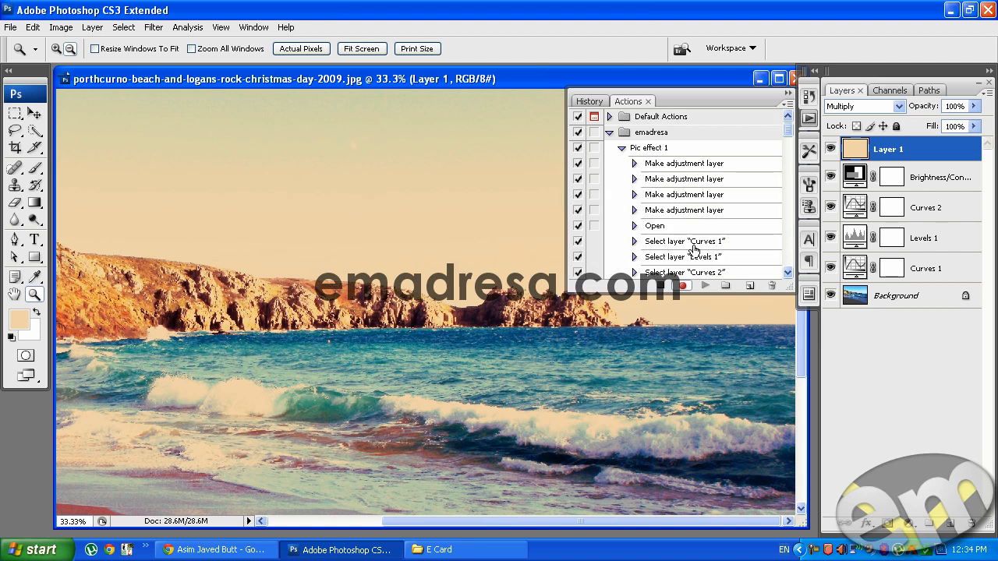
{"action": "left_click", "coordinate": [661, 286]}
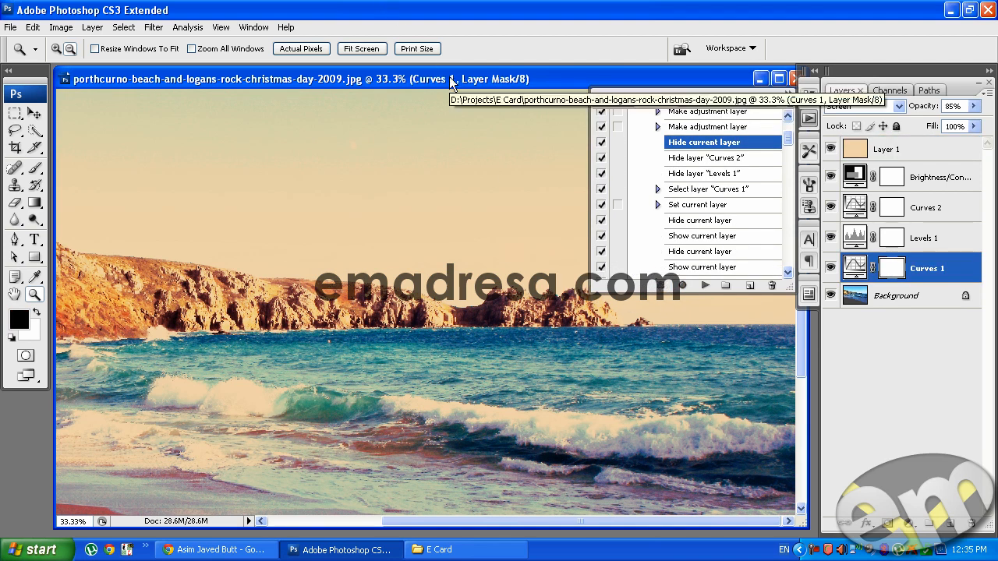
Zoom the beach photo out to 16.67% and open photo-sad-girl.jpg from the E Card folder
{"action": "left_click_drag", "start_coordinate": [566, 78], "coordinate": [599, 74]}
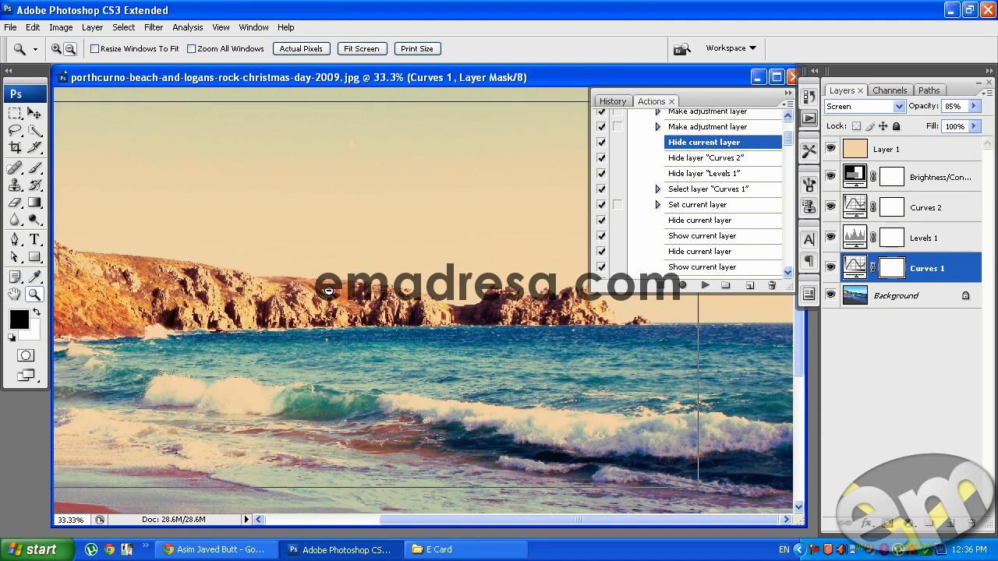
{"action": "left_click", "coordinate": [308, 273], "text": "alt"}
{"action": "left_click", "coordinate": [437, 550]}
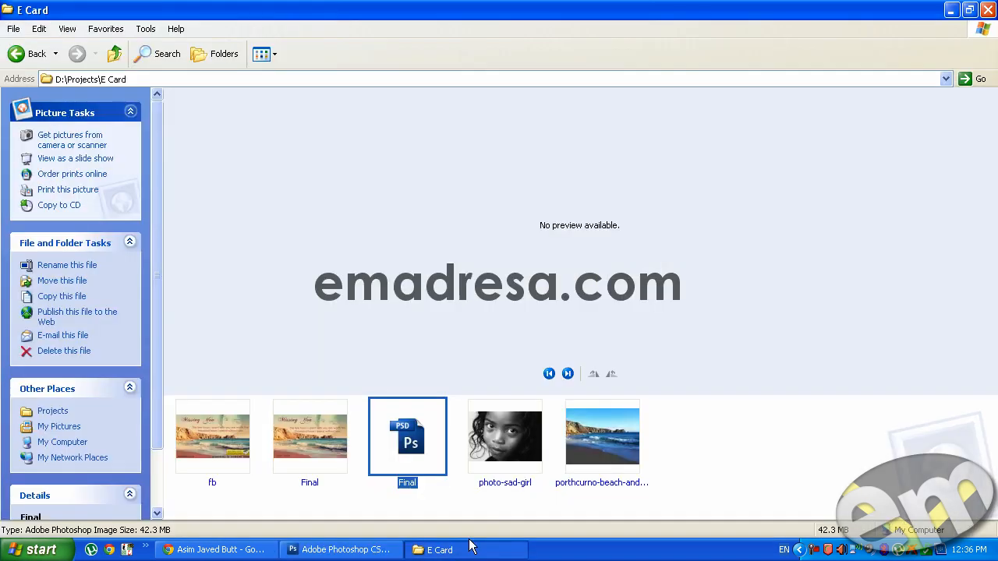
{"action": "left_click", "coordinate": [515, 448]}
{"action": "left_click_drag", "start_coordinate": [515, 448], "coordinate": [417, 344]}
{"action": "left_click", "coordinate": [437, 228]}
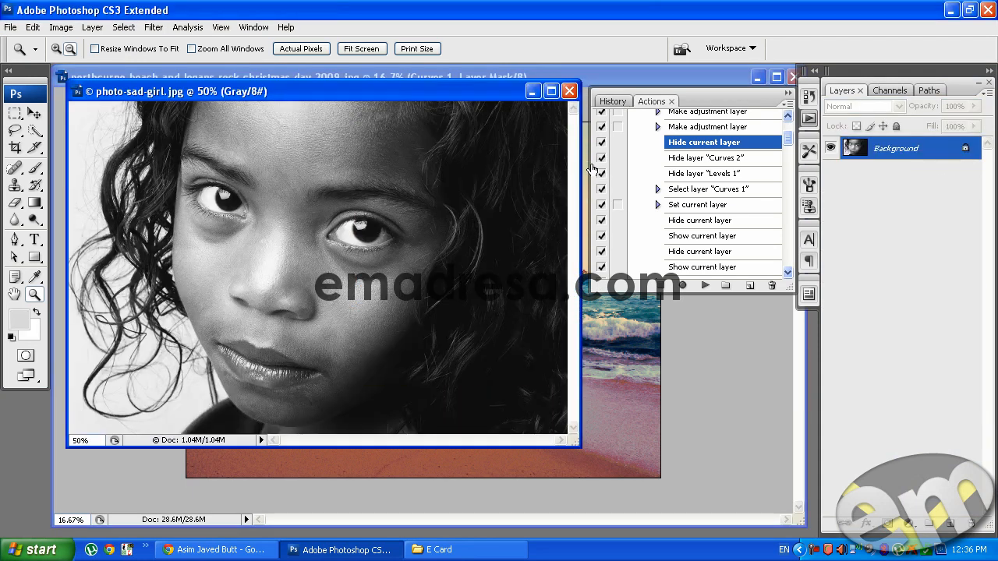
Collapse the actions list and copy the girl photo into the beach document as a new layer
{"action": "left_click_drag", "start_coordinate": [590, 164], "coordinate": [631, 164]}
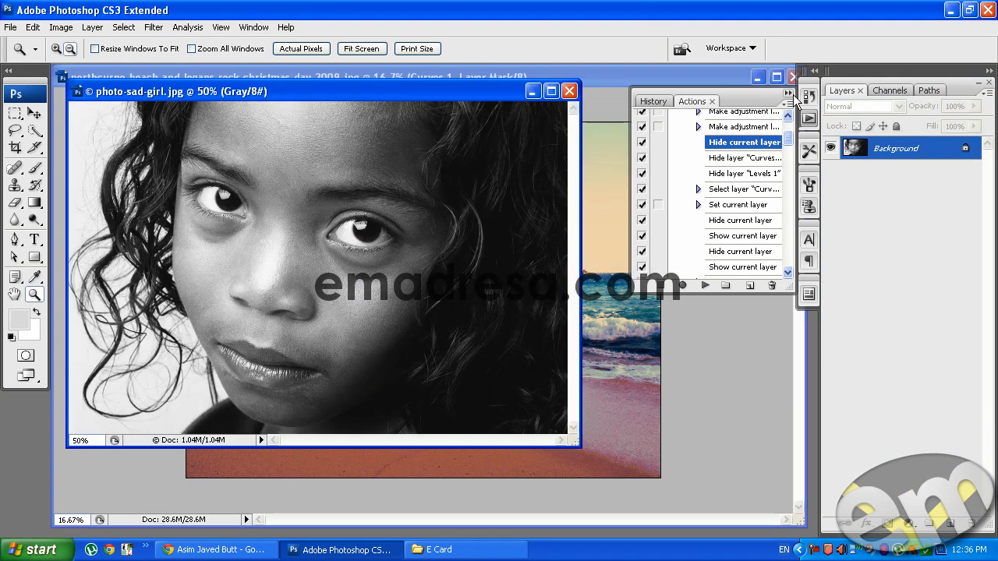
{"action": "left_click", "coordinate": [789, 93]}
{"action": "left_click", "coordinate": [34, 114]}
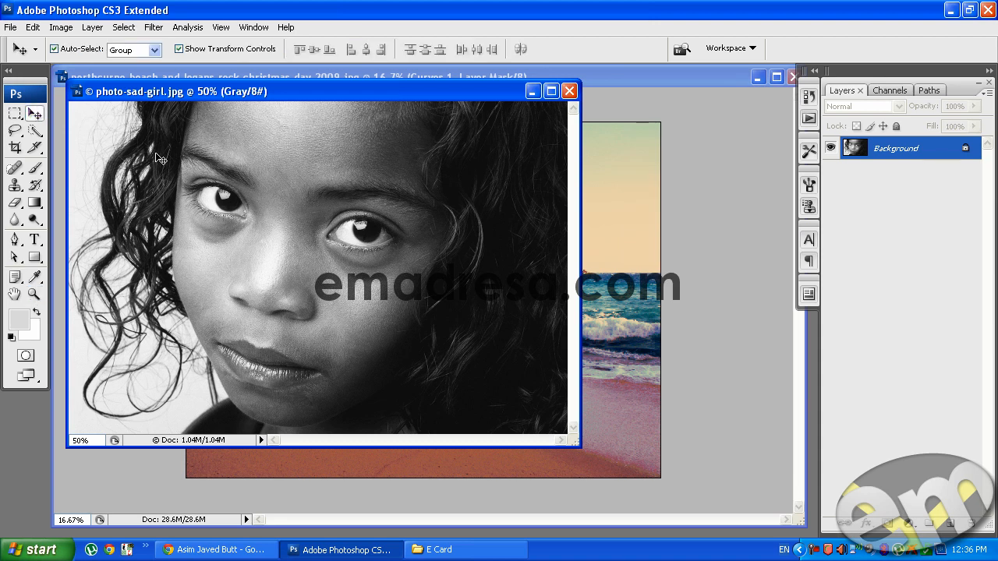
{"action": "left_click_drag", "start_coordinate": [362, 207], "coordinate": [592, 234]}
{"action": "left_click", "coordinate": [593, 234]}
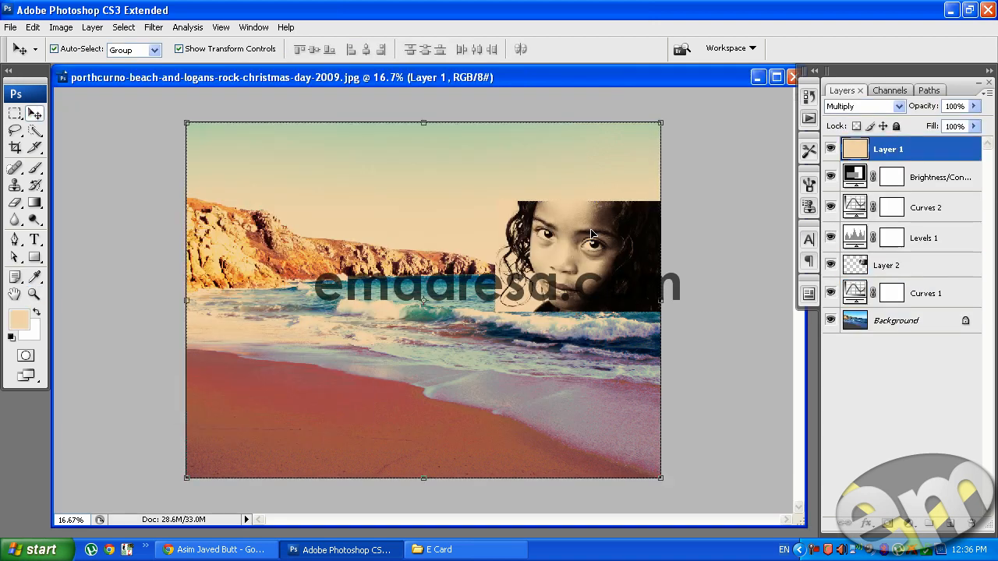
Place Layer 2 directly above the Background and hide every layer above it
{"action": "left_click", "coordinate": [935, 279]}
{"action": "left_click_drag", "start_coordinate": [936, 279], "coordinate": [897, 294]}
{"action": "left_click_drag", "start_coordinate": [832, 269], "coordinate": [832, 148]}
Set the girl photo layer's blending mode to Hard Light and its opacity to 67%
{"action": "left_click", "coordinate": [889, 107]}
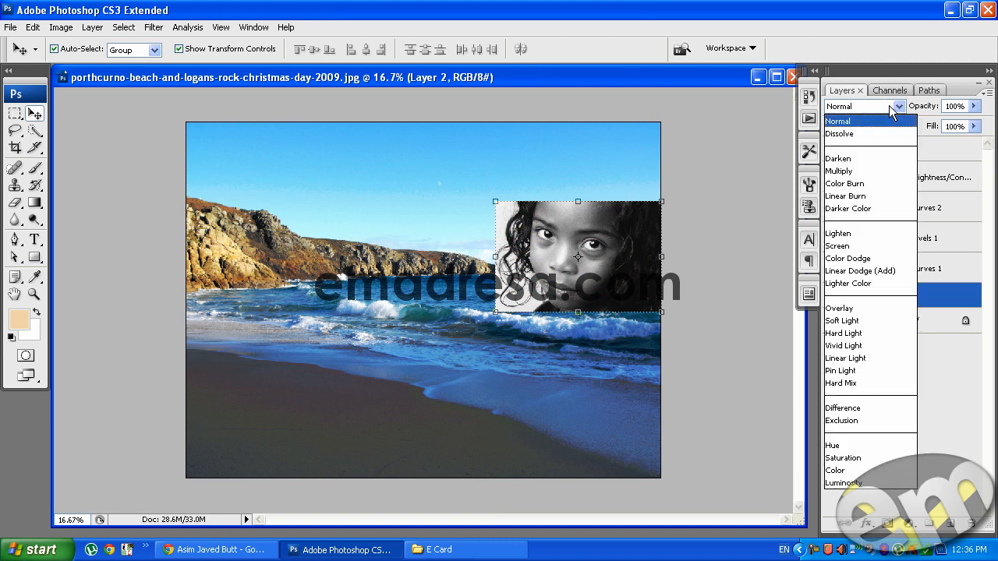
{"action": "left_click", "coordinate": [867, 335]}
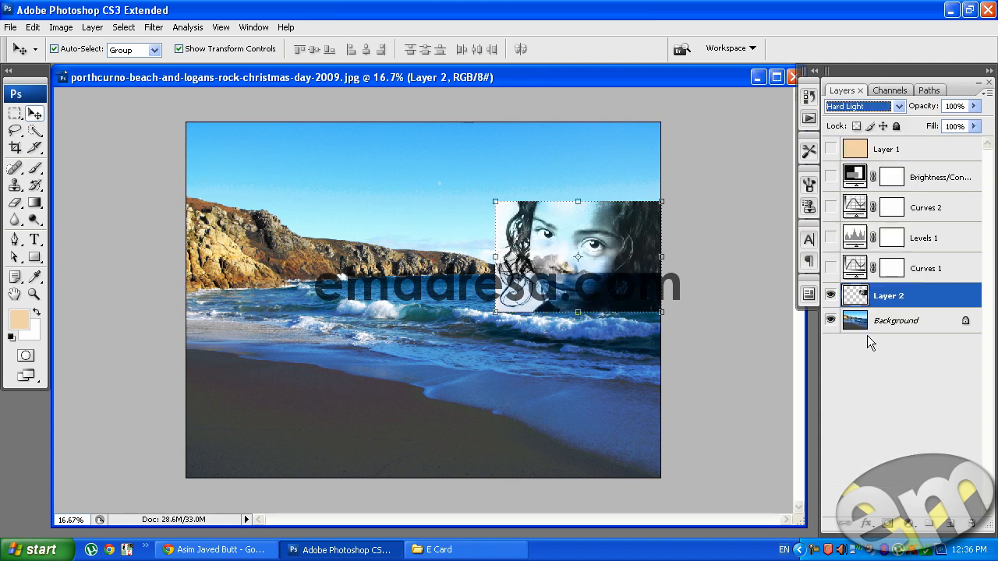
{"action": "left_click_drag", "start_coordinate": [922, 107], "coordinate": [906, 113]}
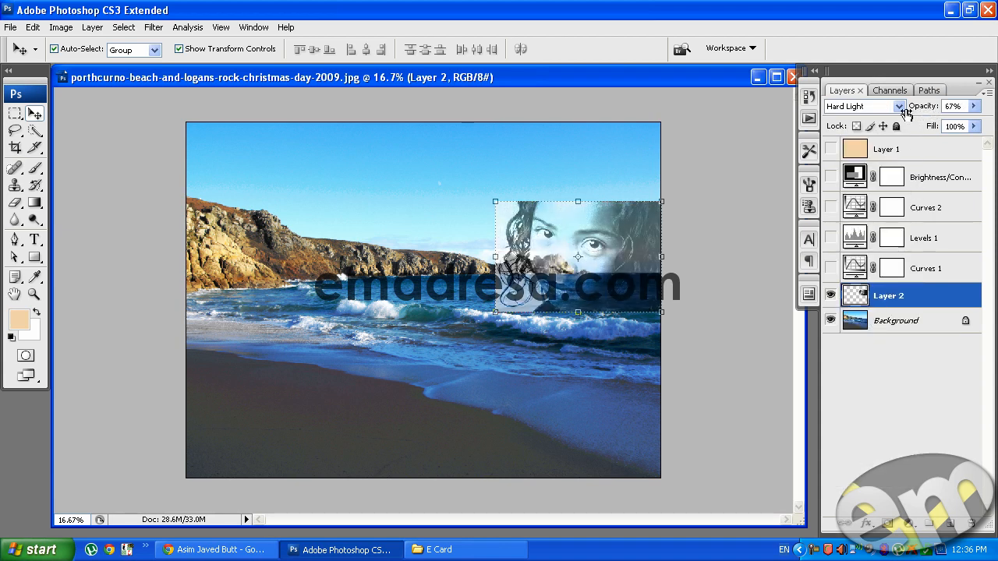
Move the girl photo into the upper-right corner of the beach picture and enlarge it to span about half the picture's width
{"action": "left_click_drag", "start_coordinate": [610, 243], "coordinate": [605, 163]}
{"action": "left_click", "coordinate": [491, 230]}
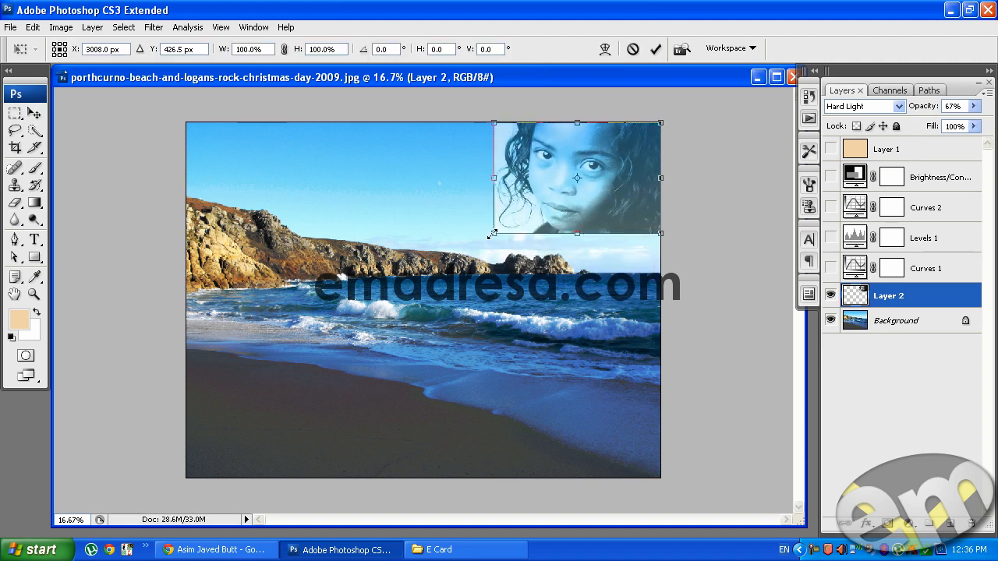
{"action": "left_click_drag", "start_coordinate": [494, 231], "coordinate": [436, 272]}
{"action": "key", "text": "Return"}
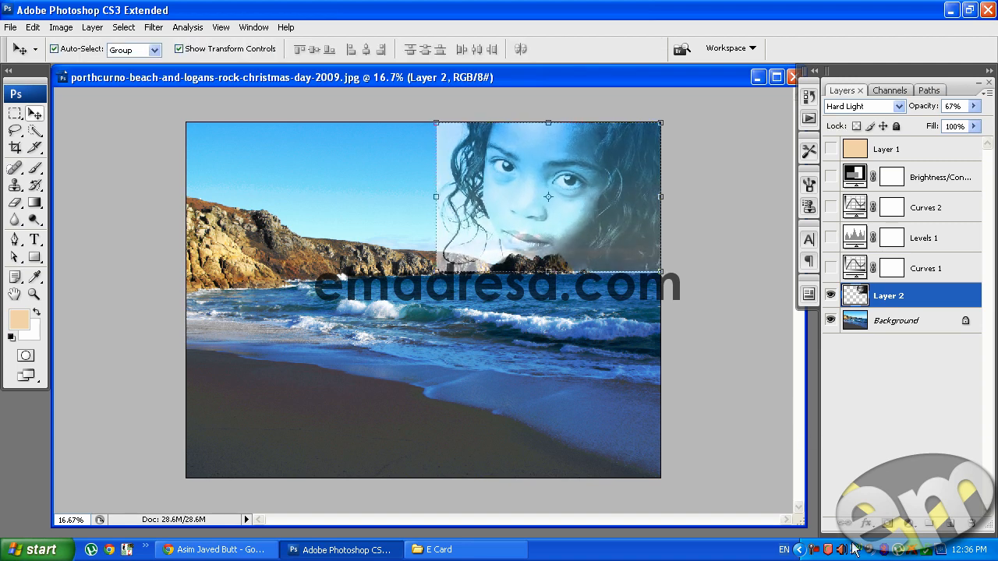
Add a layer mask to Layer 2 and paint black with a 401 px soft brush to fade the photo's left and lower edges
{"action": "left_click", "coordinate": [887, 524]}
{"action": "key", "text": "d"}
{"action": "key", "text": "b"}
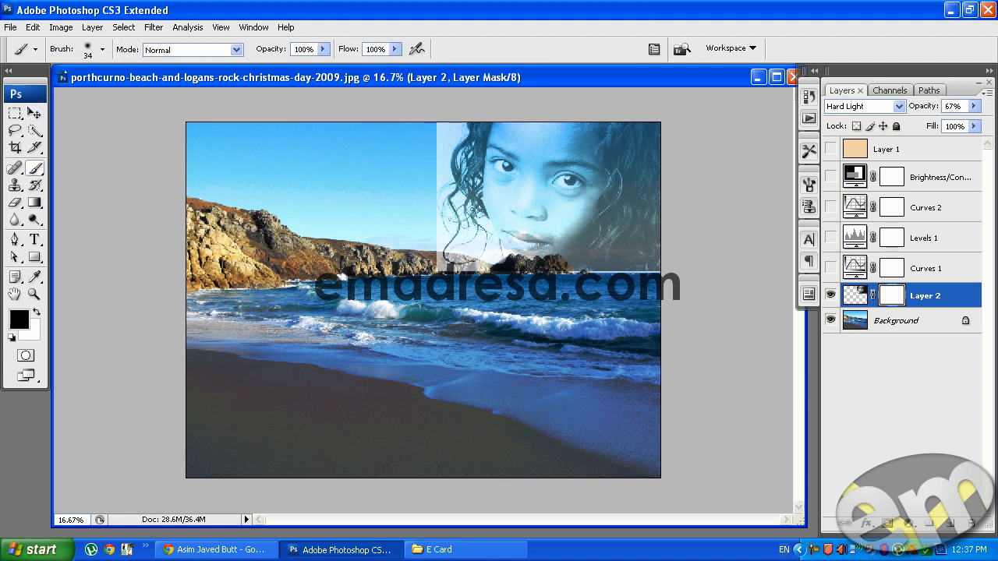
{"action": "right_click", "coordinate": [397, 203]}
{"action": "left_click_drag", "start_coordinate": [435, 231], "coordinate": [534, 231]}
{"action": "mouse_move", "coordinate": [441, 138]}
{"action": "left_mouse_down"}
{"action": "mouse_move", "coordinate": [423, 147]}
{"action": "mouse_move", "coordinate": [449, 121]}
{"action": "mouse_move", "coordinate": [423, 178]}
{"action": "mouse_move", "coordinate": [421, 248]}
{"action": "mouse_move", "coordinate": [444, 287]}
{"action": "mouse_move", "coordinate": [499, 280]}
{"action": "mouse_move", "coordinate": [594, 298]}
{"action": "mouse_move", "coordinate": [646, 285]}
{"action": "mouse_move", "coordinate": [573, 281]}
{"action": "left_mouse_up"}
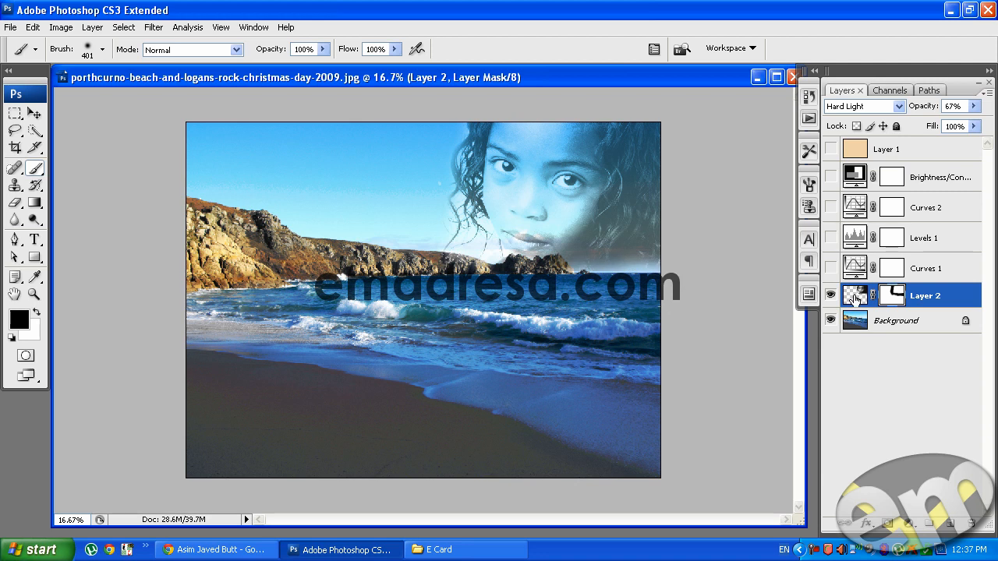
Show all the adjustment layers and Layer 1 again, and set Layer 2's opacity to 78%
{"action": "left_click", "coordinate": [830, 268]}
{"action": "left_click", "coordinate": [830, 238]}
{"action": "left_click", "coordinate": [830, 207]}
{"action": "left_click", "coordinate": [830, 177]}
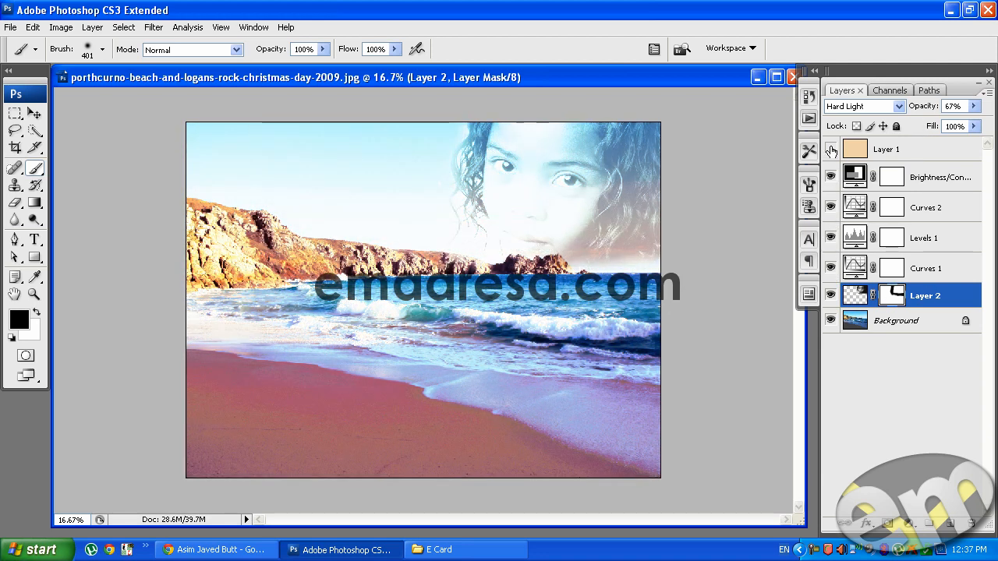
{"action": "left_click", "coordinate": [831, 149]}
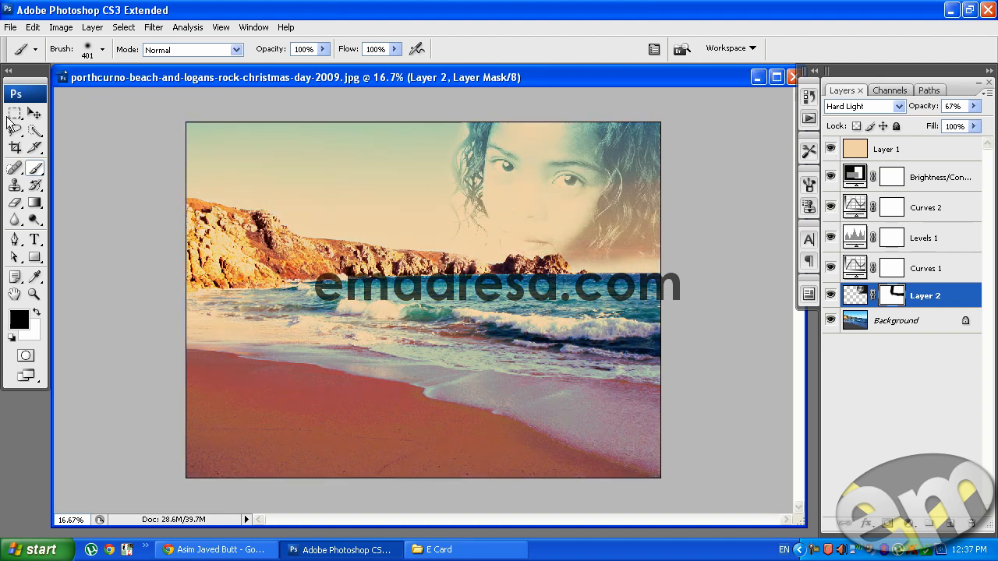
{"action": "left_click", "coordinate": [34, 113]}
{"action": "left_click_drag", "start_coordinate": [917, 114], "coordinate": [928, 112]}
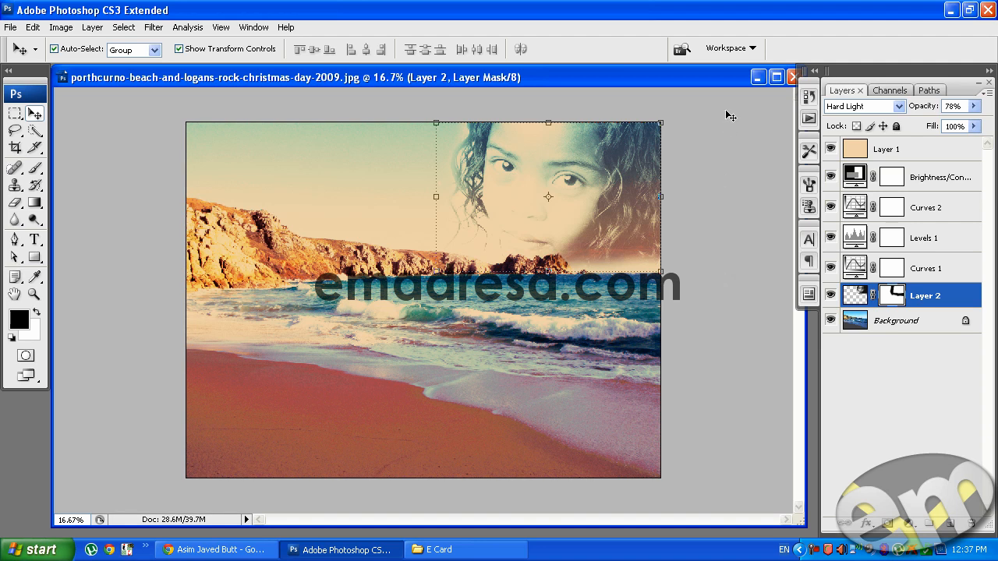
Close the beach document without saving its changes and close the girl photo
{"action": "left_click_drag", "start_coordinate": [697, 82], "coordinate": [635, 86]}
{"action": "left_click", "coordinate": [731, 80]}
{"action": "left_click", "coordinate": [518, 231]}
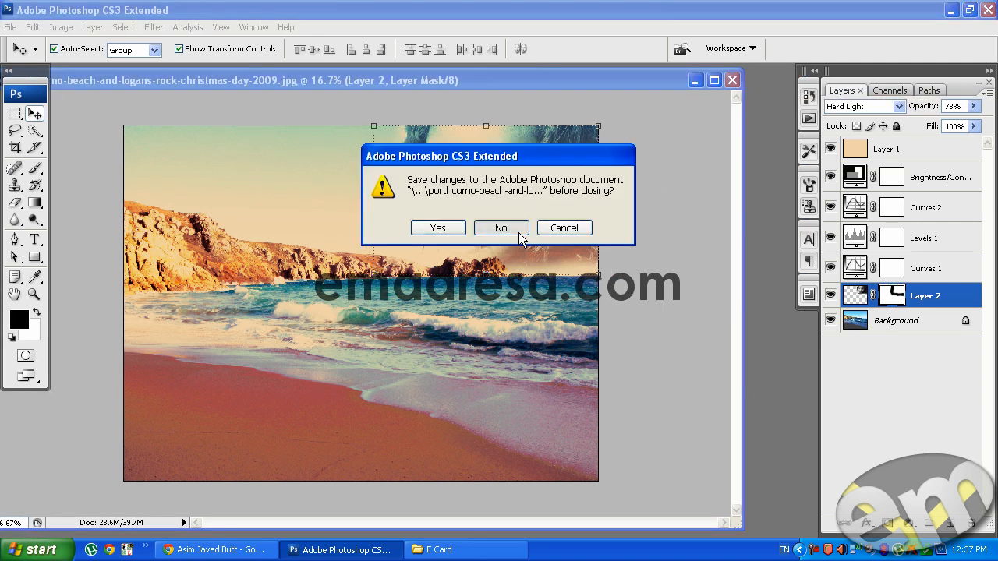
{"action": "left_click", "coordinate": [569, 92]}
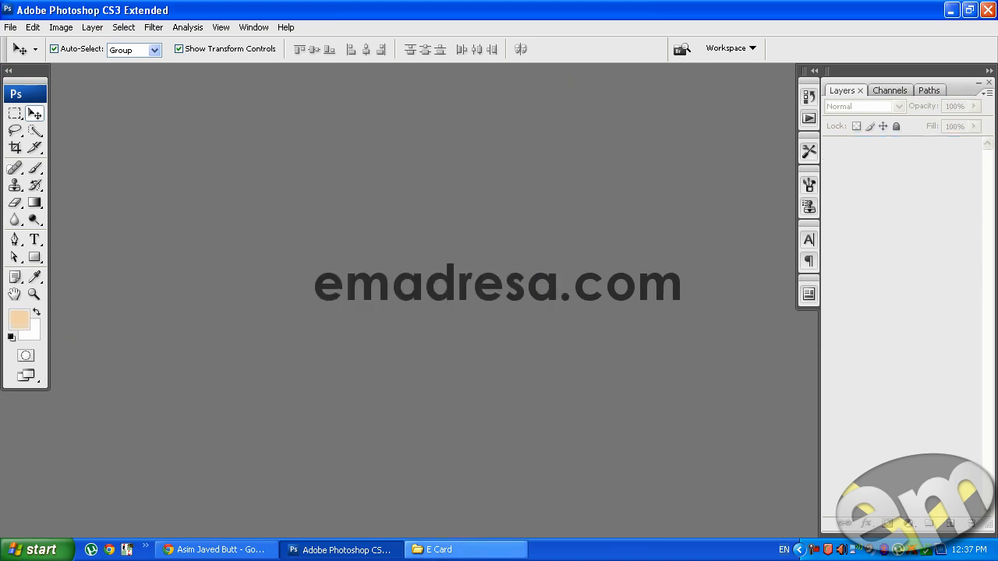
Reopen the original porthcurno beach photo from the E Card folder and enlarge its document window
{"action": "left_click", "coordinate": [459, 549]}
{"action": "left_click", "coordinate": [606, 438]}
{"action": "left_click_drag", "start_coordinate": [609, 441], "coordinate": [439, 219]}
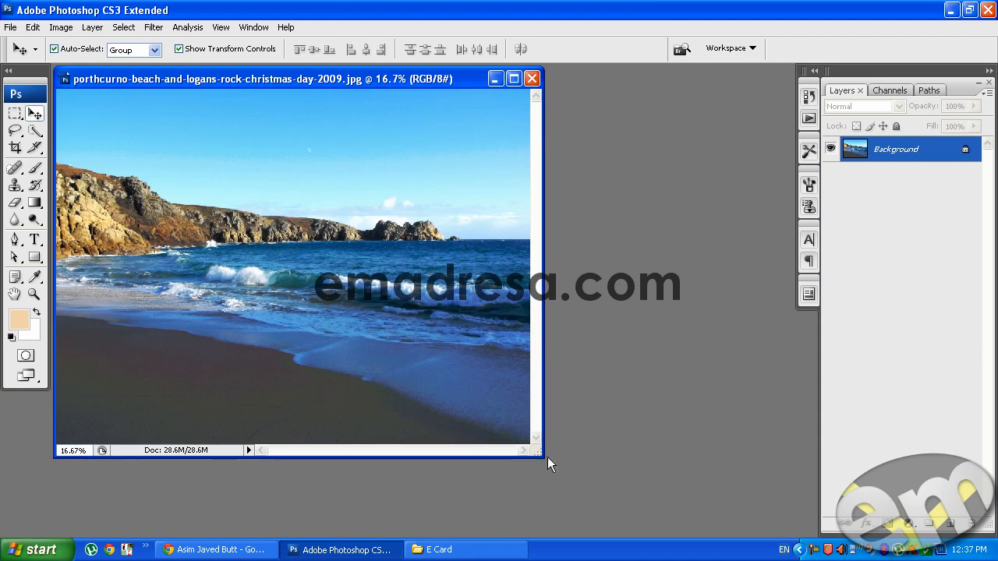
{"action": "left_click_drag", "start_coordinate": [547, 464], "coordinate": [785, 536]}
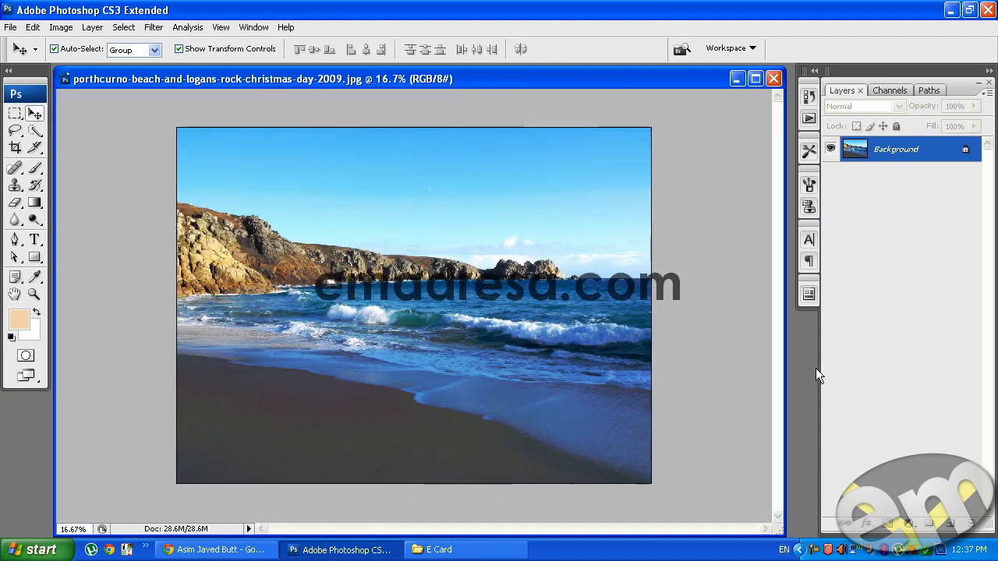
Play the Pic effect 1 action from the emadresa set on the reopened beach photo
{"action": "left_click", "coordinate": [809, 118]}
{"action": "scroll", "coordinate": [737, 187], "scroll_direction": "up", "scroll_amount": 3}
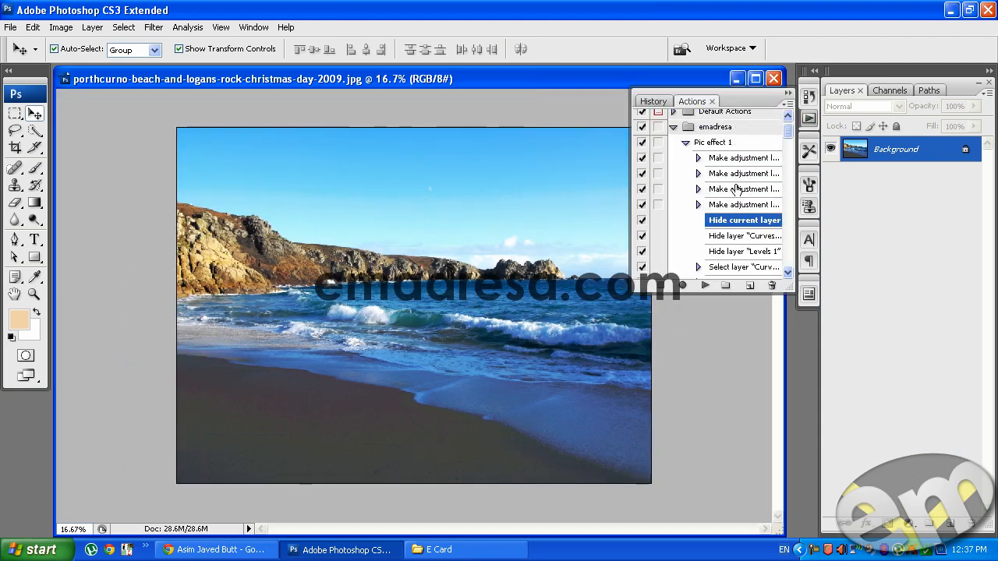
{"action": "left_click", "coordinate": [686, 148]}
{"action": "left_click", "coordinate": [715, 131]}
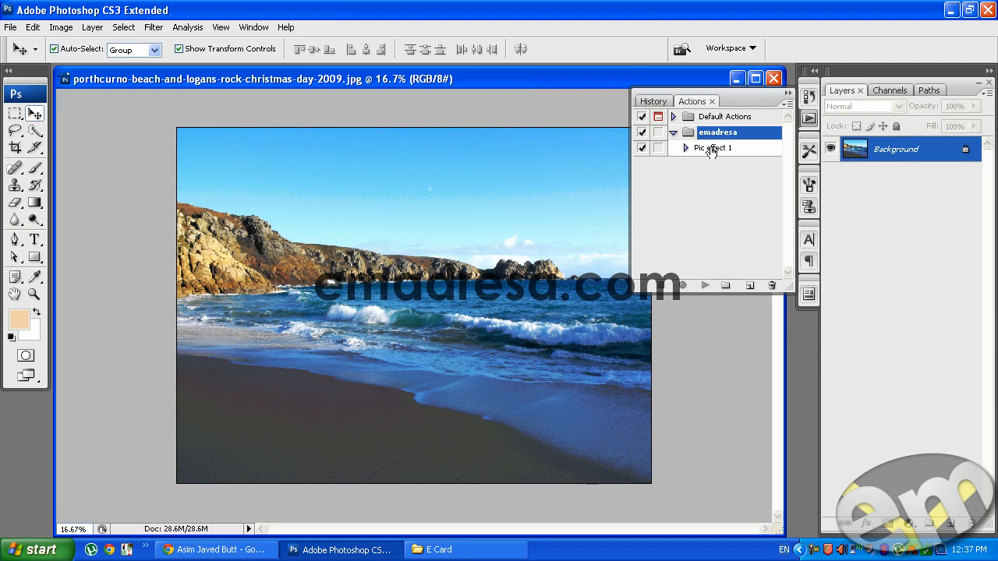
{"action": "left_click", "coordinate": [711, 149]}
{"action": "left_click", "coordinate": [705, 285]}
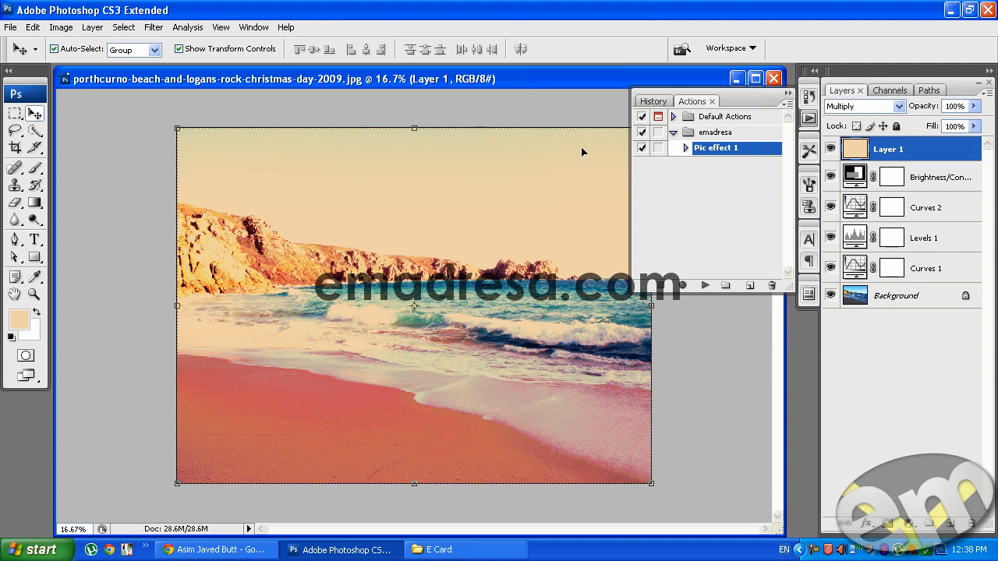
{"action": "double_click", "coordinate": [854, 268]}
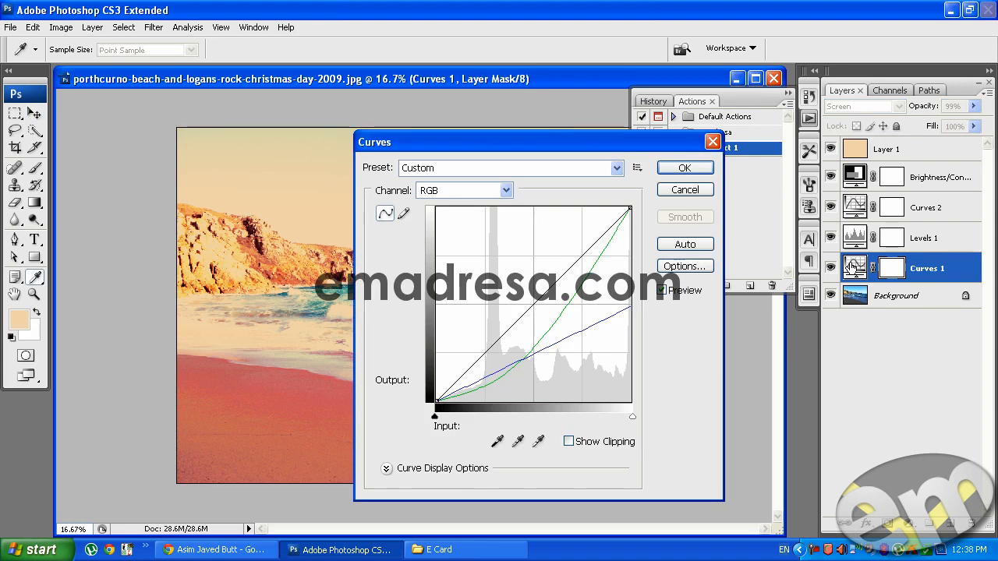
{"action": "left_click", "coordinate": [457, 191]}
{"action": "left_click", "coordinate": [466, 228]}
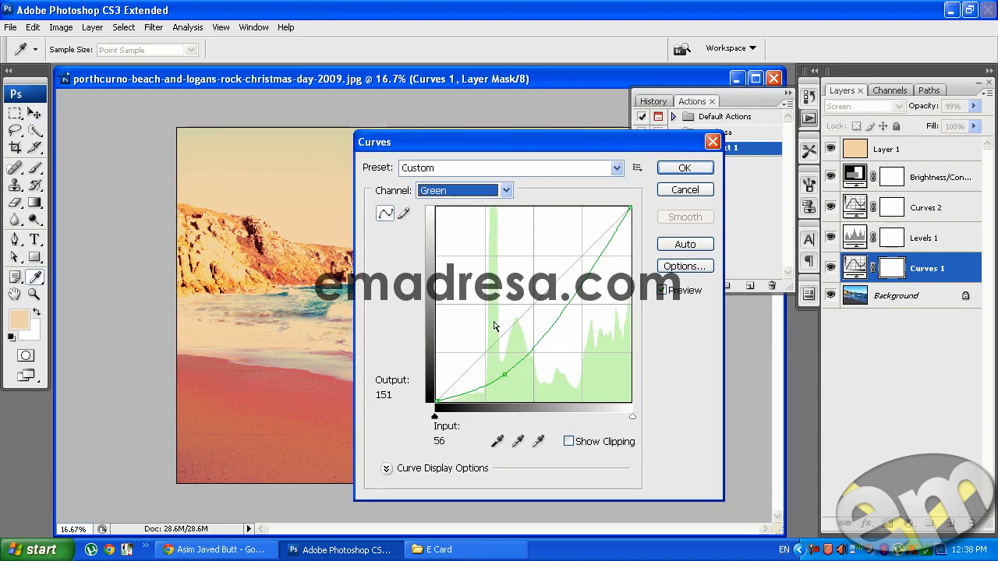
{"action": "mouse_move", "coordinate": [506, 376]}
{"action": "left_mouse_down"}
{"action": "mouse_move", "coordinate": [495, 353]}
{"action": "mouse_move", "coordinate": [512, 381]}
{"action": "left_mouse_up"}
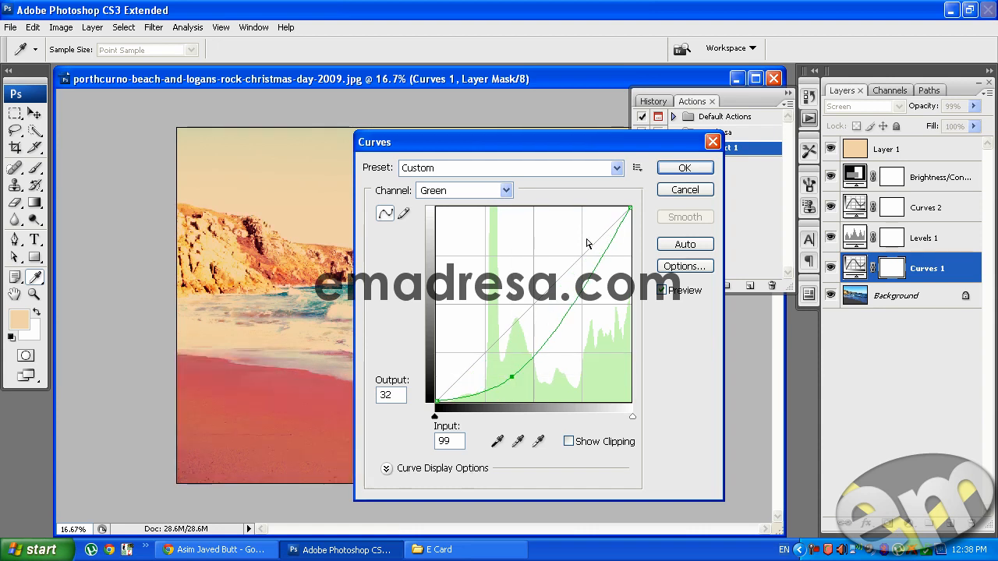
{"action": "left_click", "coordinate": [685, 190]}
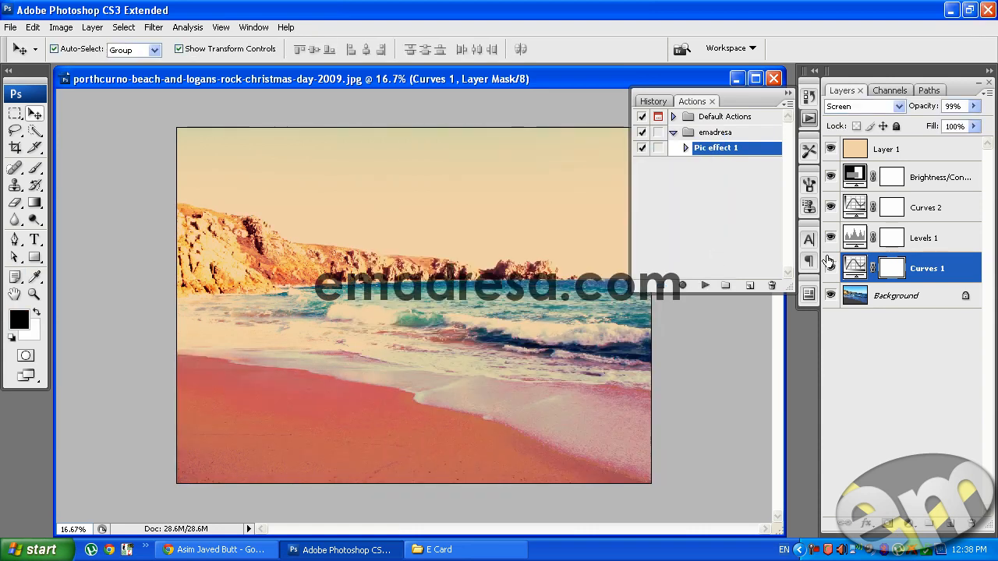
Try the Soft Light blend mode on the Curves 1 adjustment layer and settle on Overlay
{"action": "left_click", "coordinate": [868, 106]}
{"action": "left_click", "coordinate": [855, 320]}
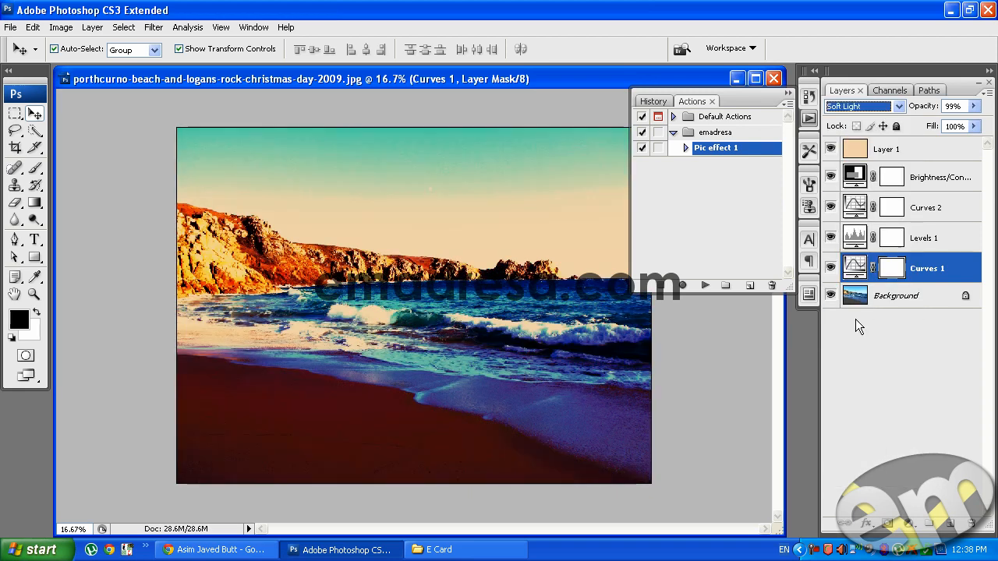
{"action": "left_click", "coordinate": [877, 107]}
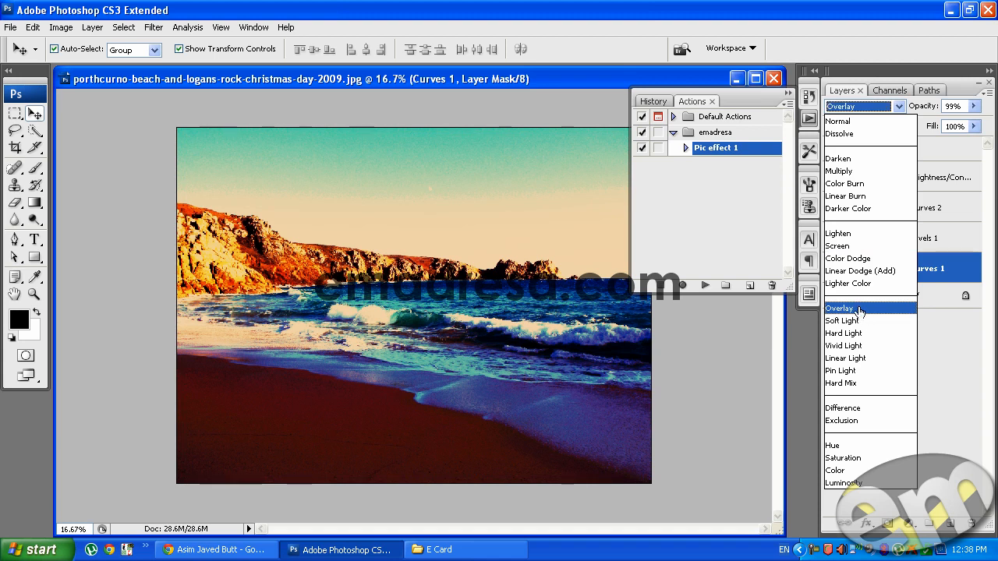
{"action": "left_click", "coordinate": [859, 307]}
Set the Levels 1 layer's blend mode to Screen and the Curves 2 layer's blend mode to Lighten
{"action": "left_click", "coordinate": [947, 241]}
{"action": "left_click", "coordinate": [862, 106]}
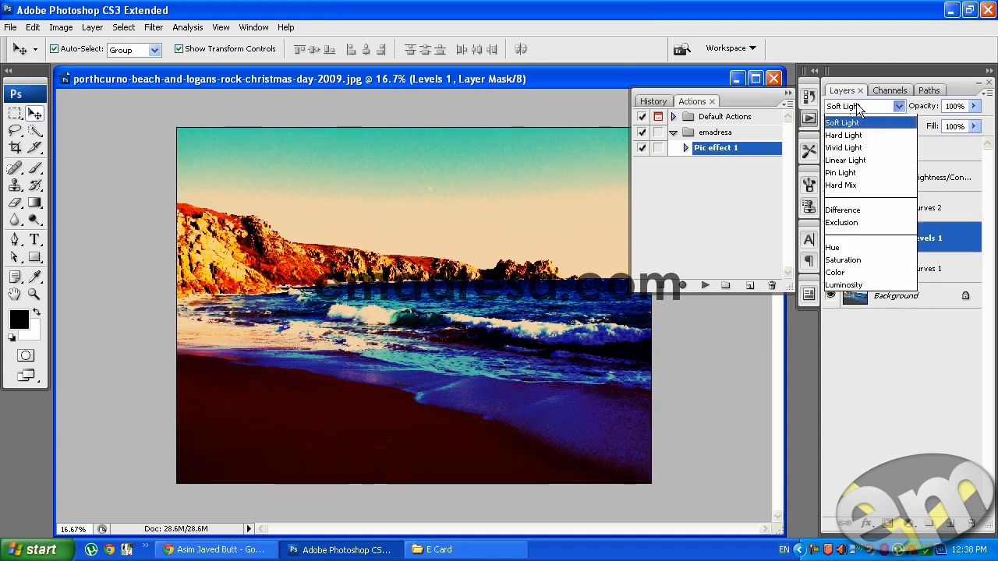
{"action": "left_click", "coordinate": [872, 243]}
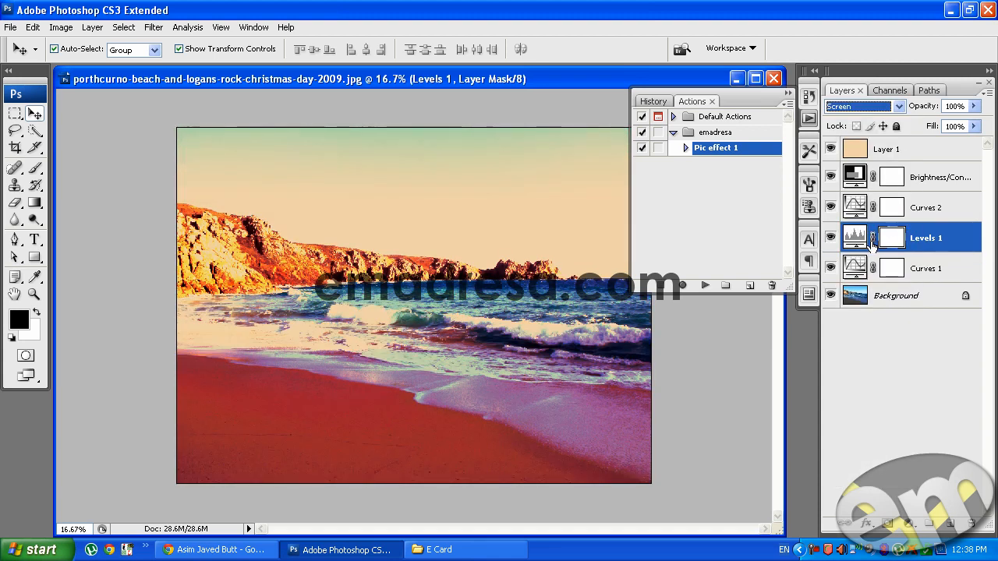
{"action": "left_click", "coordinate": [935, 216]}
{"action": "left_click", "coordinate": [871, 106]}
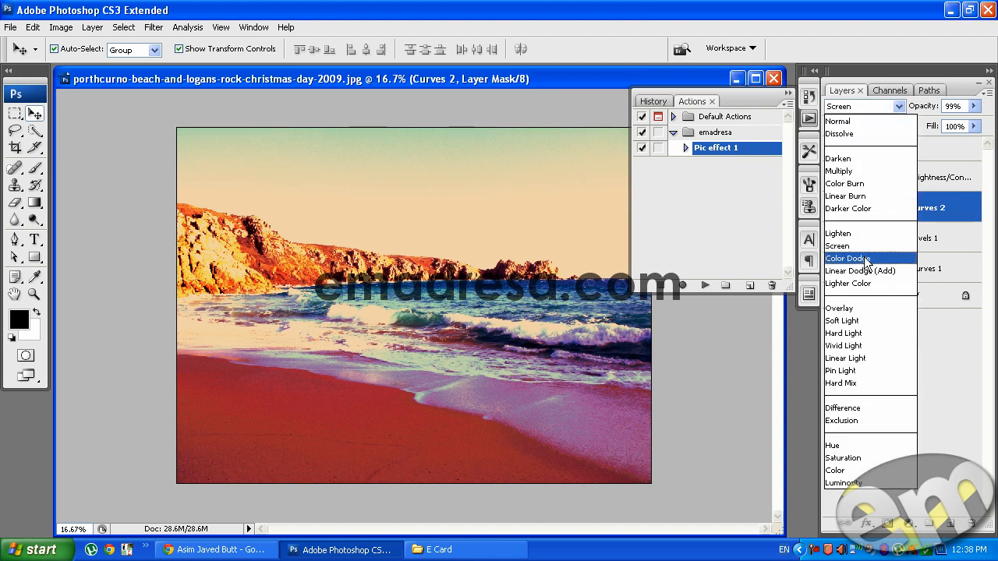
{"action": "left_click", "coordinate": [866, 233]}
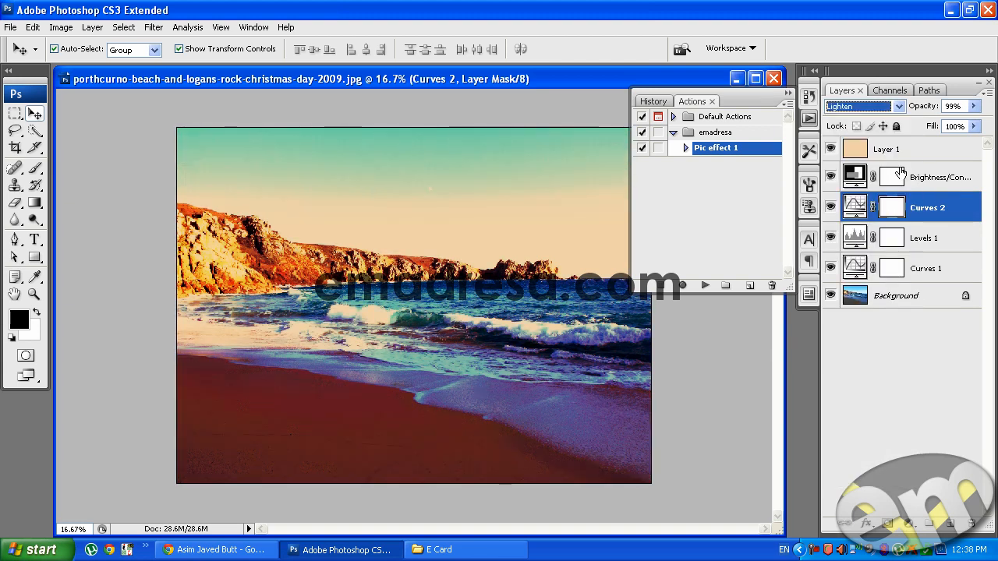
Set the Brightness/Contrast 1 adjustment layer's blend mode to Soft Light
{"action": "left_click", "coordinate": [925, 177]}
{"action": "left_click", "coordinate": [864, 106]}
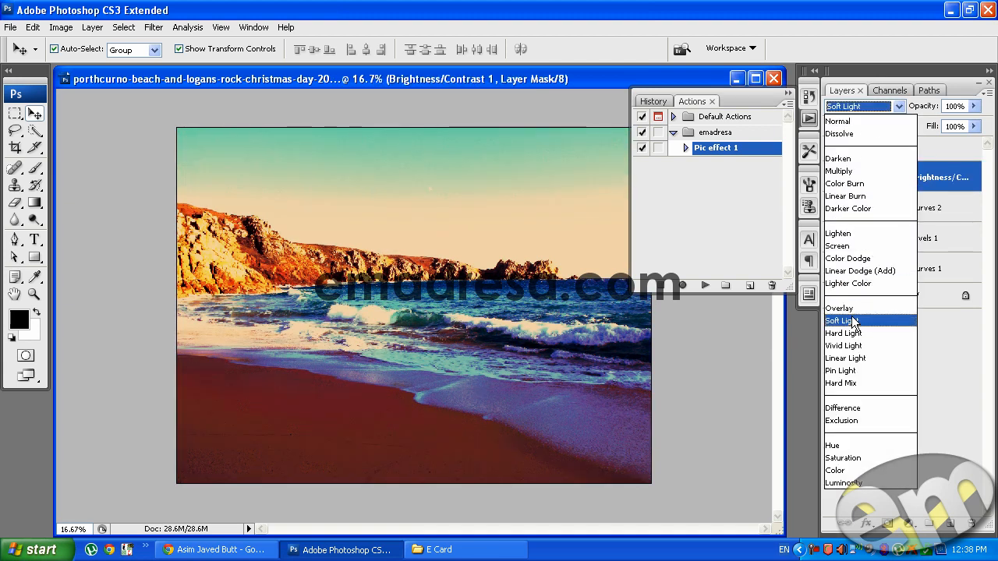
{"action": "left_click", "coordinate": [850, 320]}
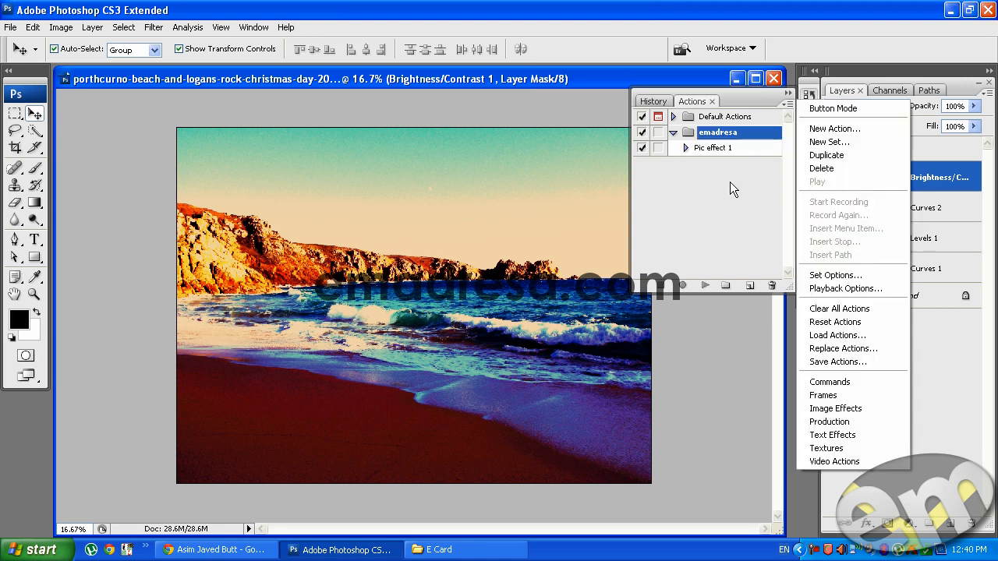
Save the emadresa action set as an ATN file named emadresa in the Actions folder
{"action": "left_click", "coordinate": [673, 132]}
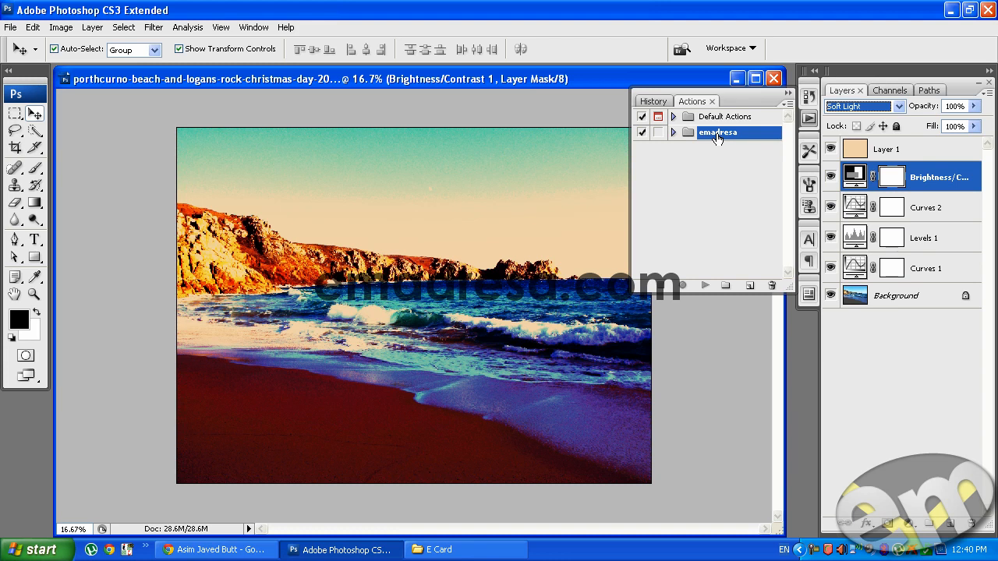
{"action": "left_click", "coordinate": [788, 104]}
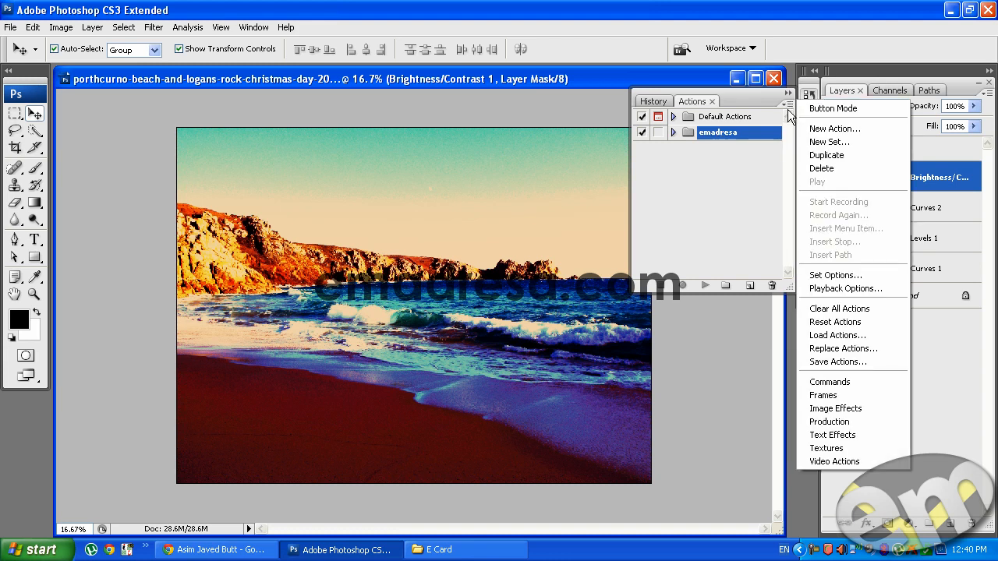
{"action": "left_click", "coordinate": [834, 362]}
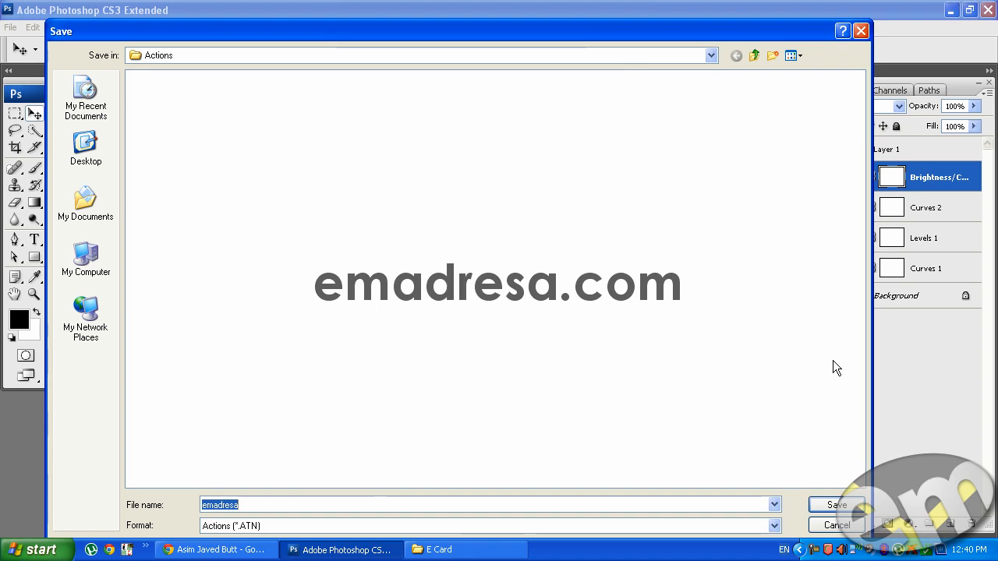
{"action": "key", "text": "Return"}
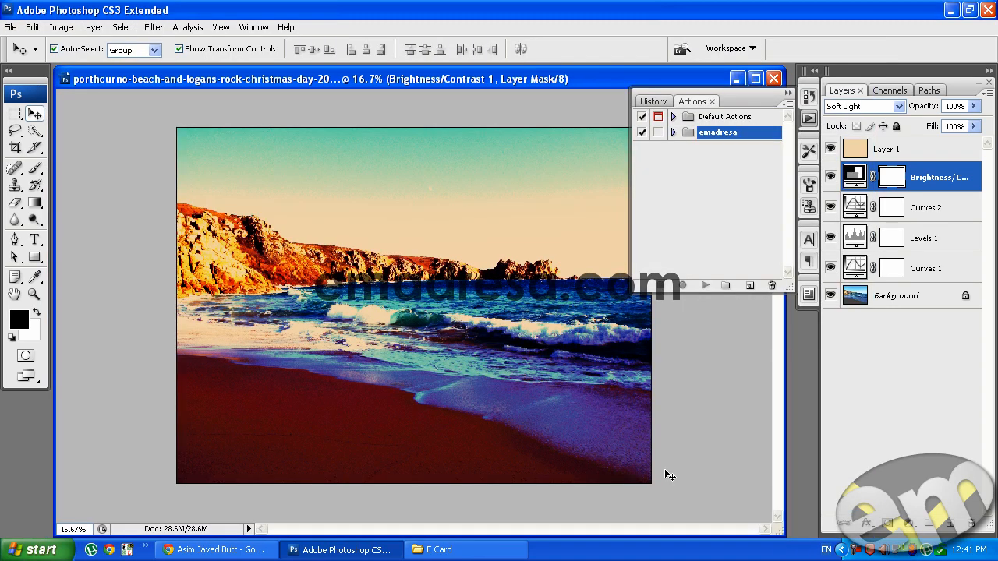